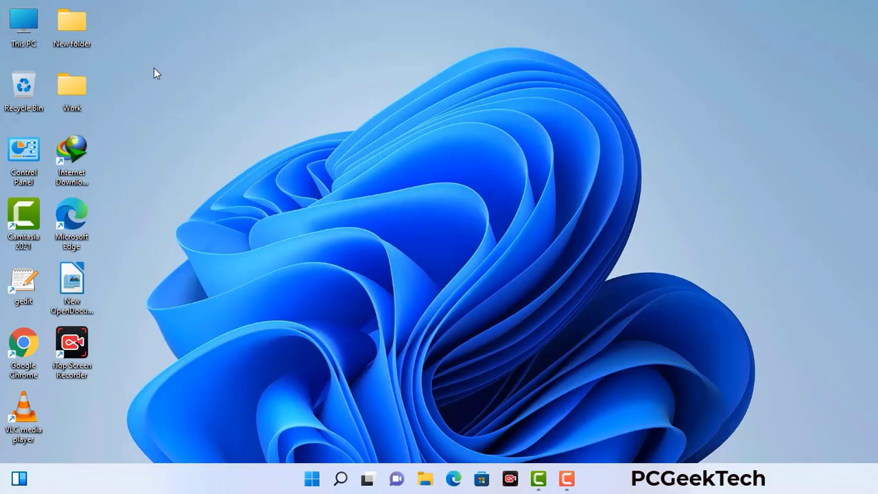
Launch System Configuration by running msconfig
key("super+r")
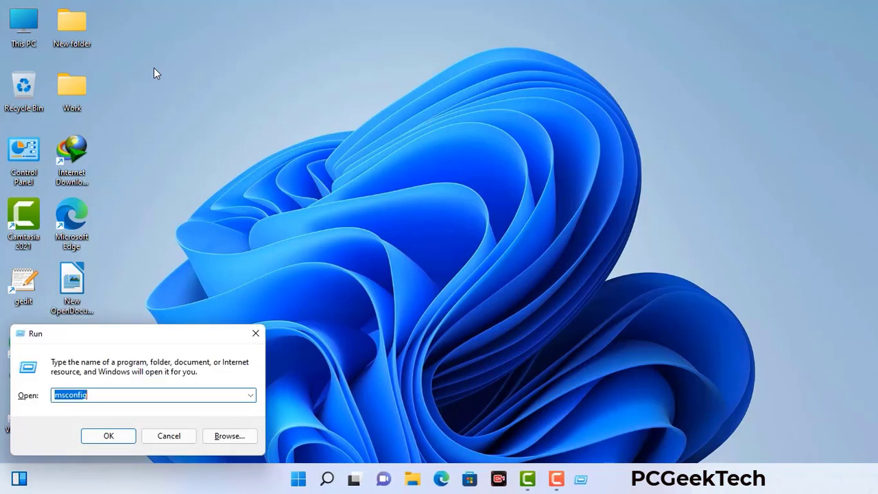
left_click_drag(149, 333, 386, 108)
left_click(350, 171)
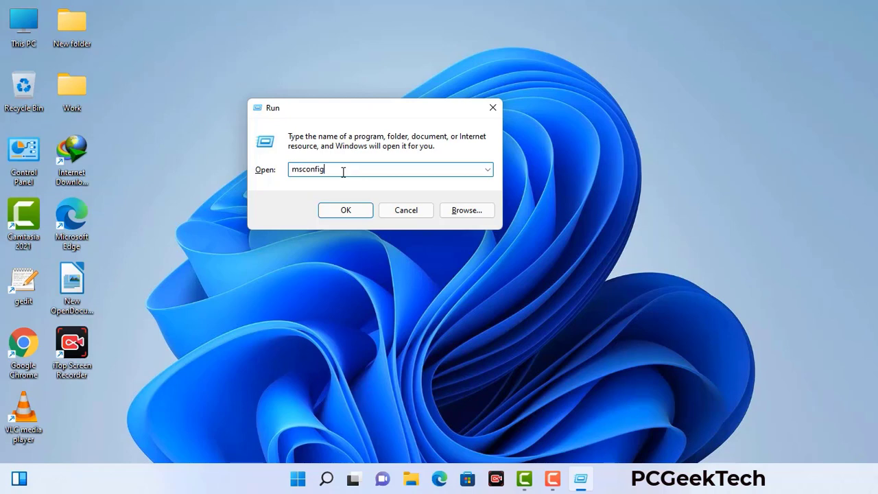
left_click(339, 214)
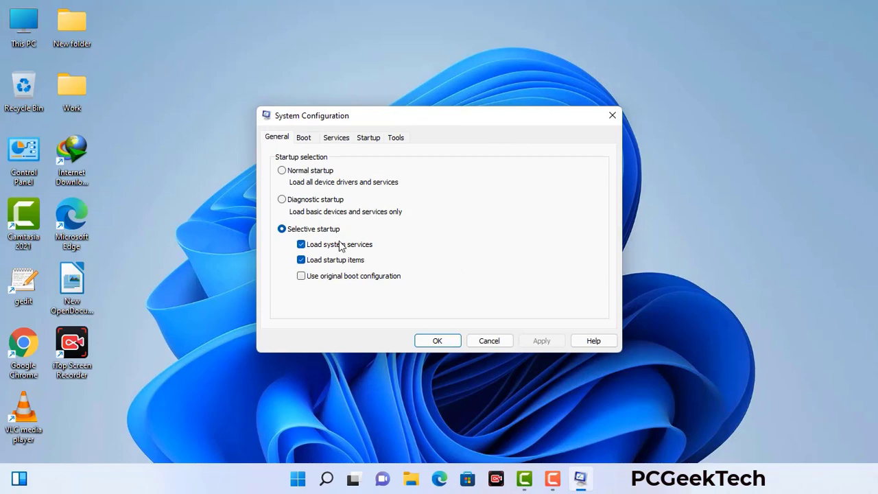
Enable Safe boot with the Network option in the Windows 11 boot settings and apply it
left_click(306, 139)
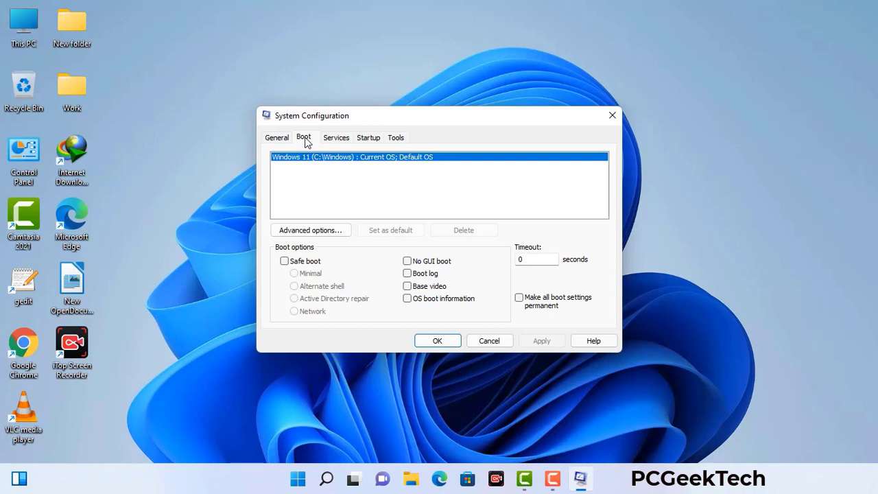
left_click(284, 262)
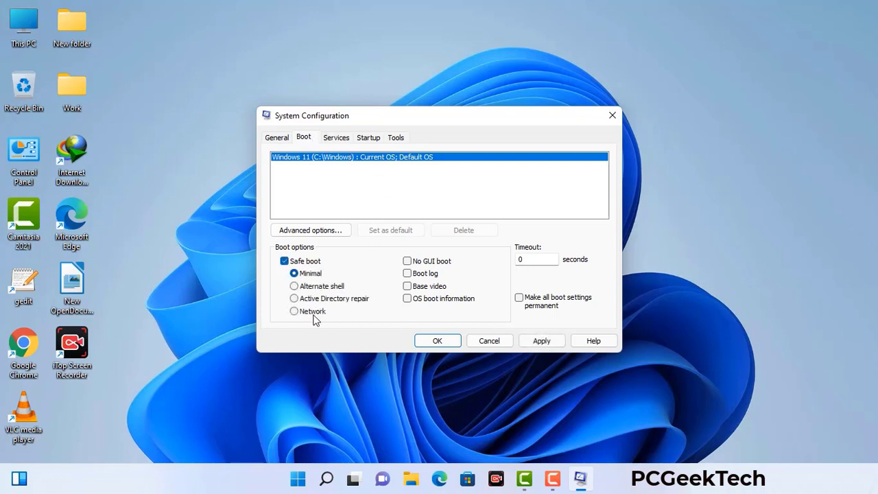
left_click(313, 312)
left_click(540, 341)
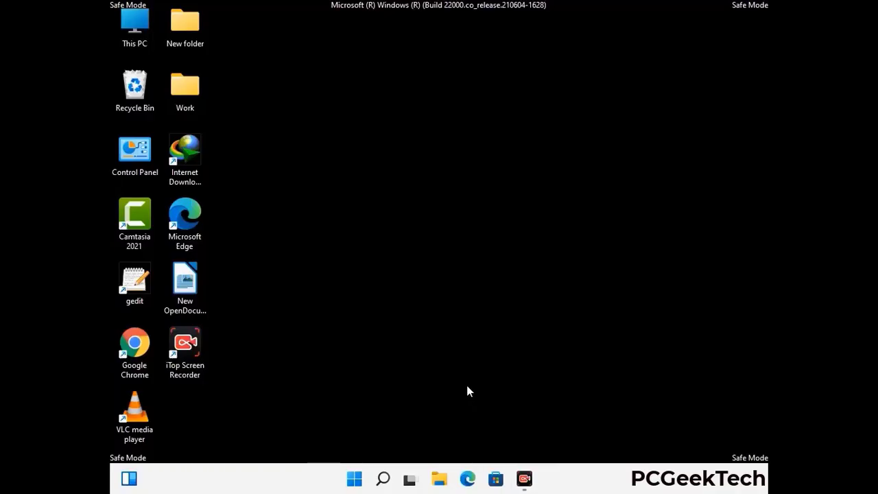
In Control Panel's File Explorer Options, set hidden files, folders, and drives to be shown, apply it, and close Control Panel
double_click(136, 165)
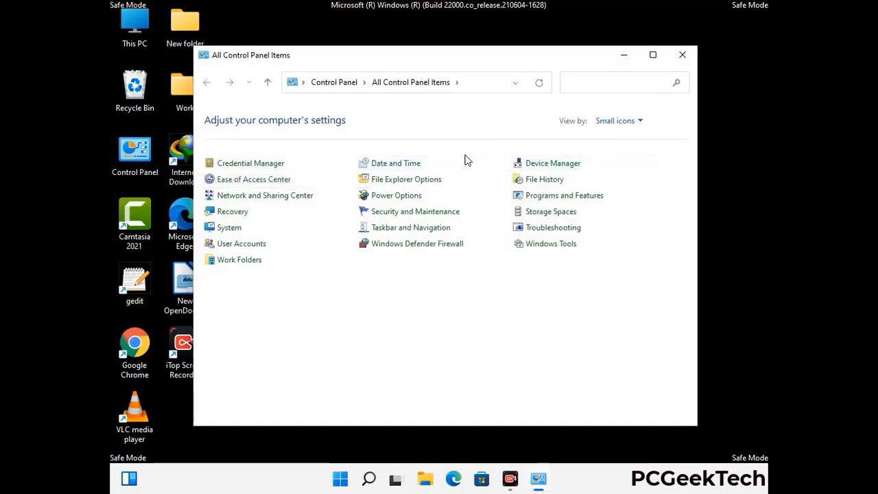
left_click(423, 184)
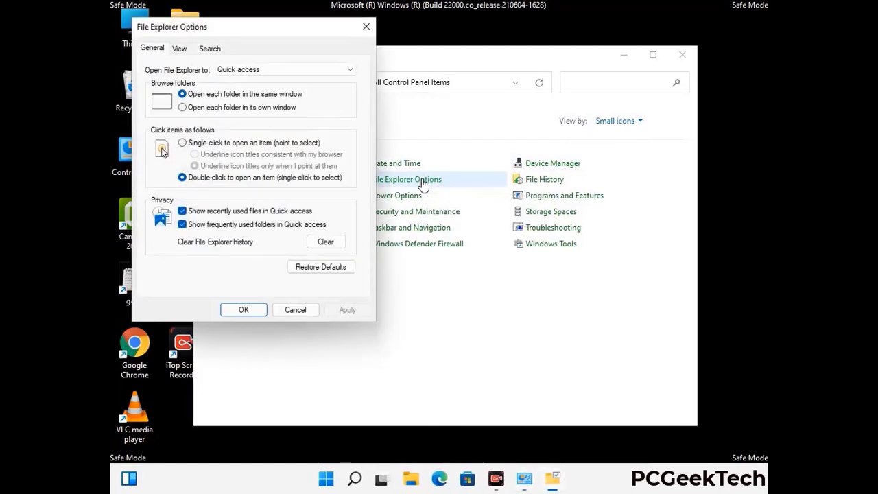
left_click(180, 49)
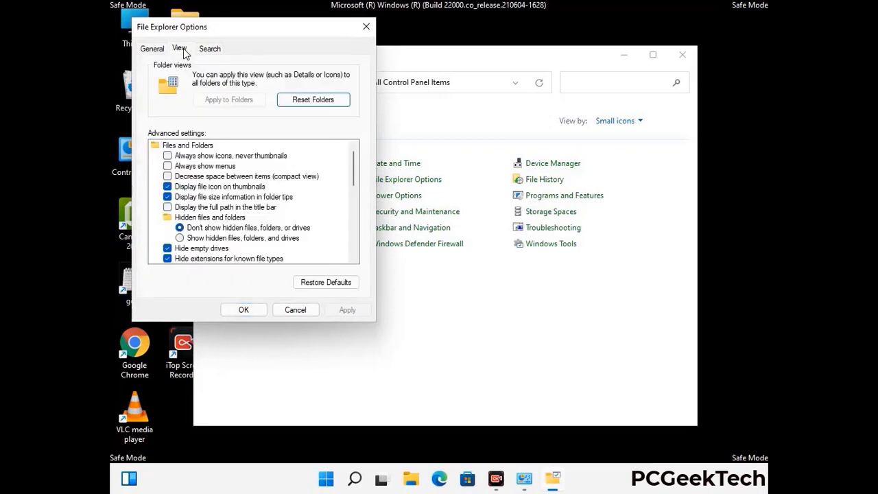
left_click(180, 239)
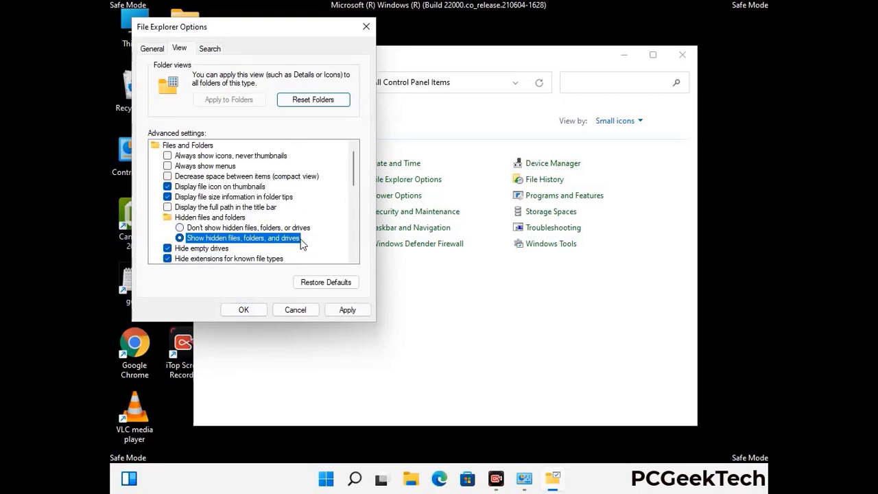
left_click(347, 312)
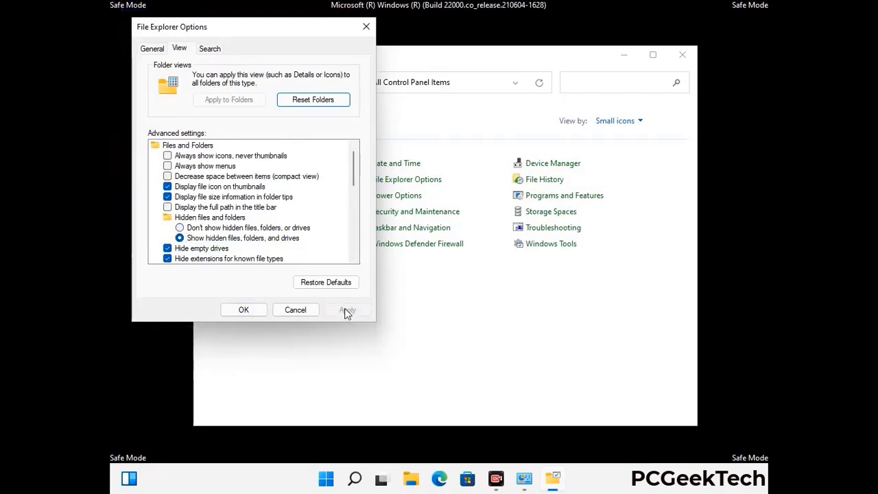
left_click(231, 312)
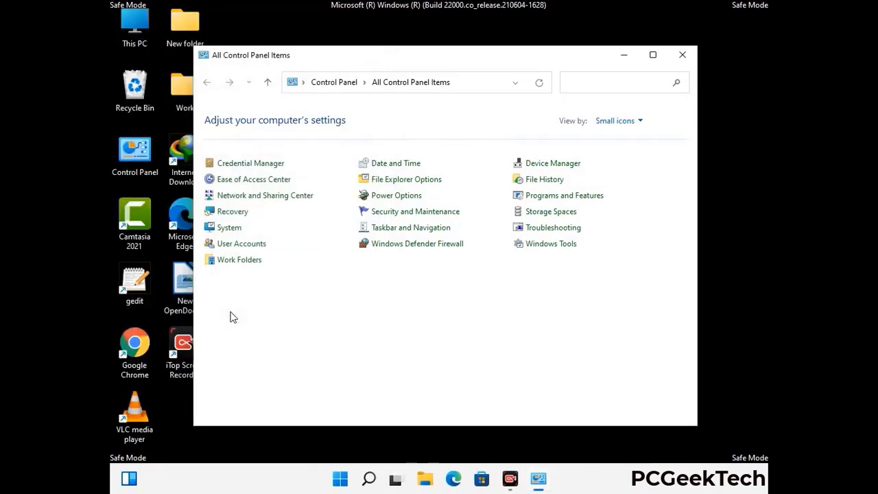
left_click(680, 57)
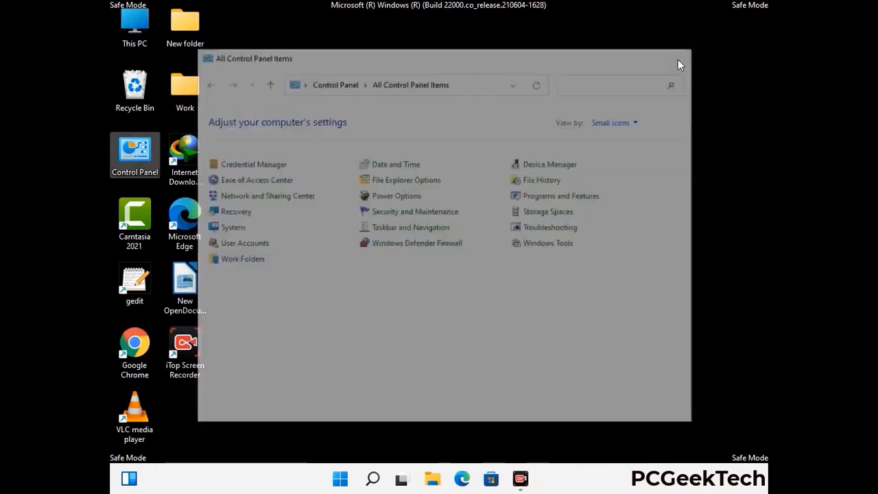
Browse from This PC to the folder C:\Windows\System32\drivers\etc
double_click(130, 43)
left_click(385, 300)
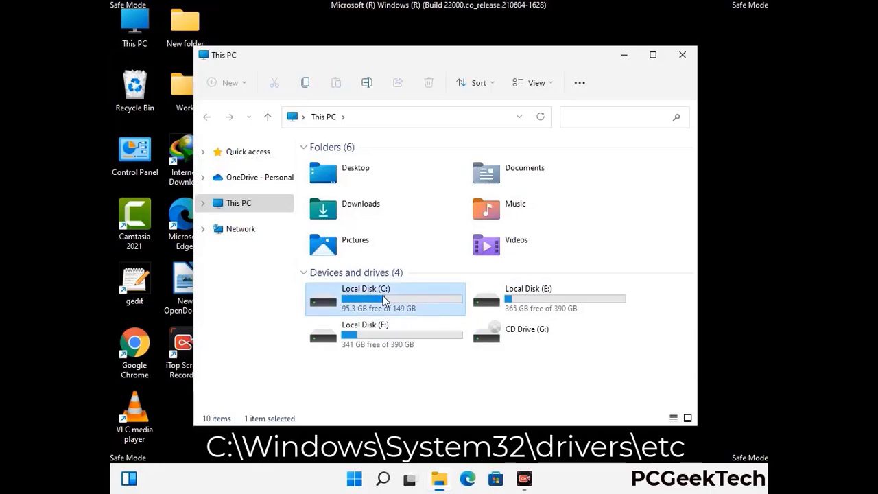
double_click(385, 301)
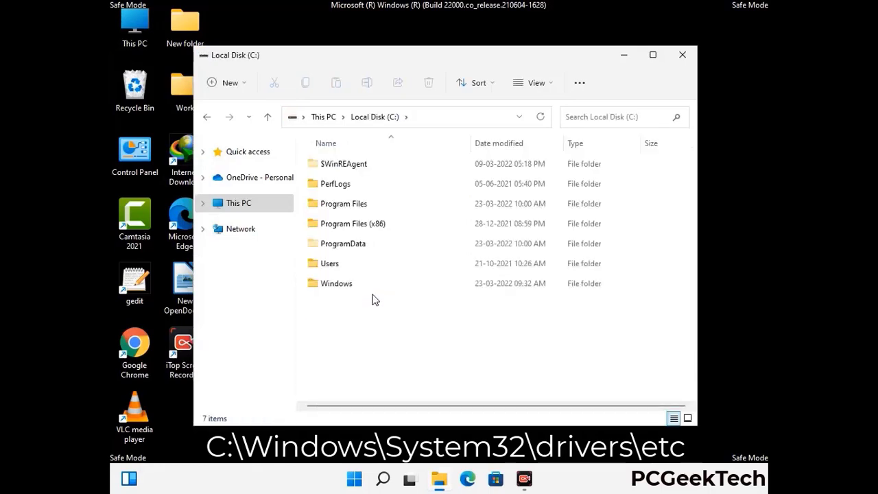
double_click(329, 290)
scroll(355, 295, "down", 8)
scroll(435, 296, "down", 13)
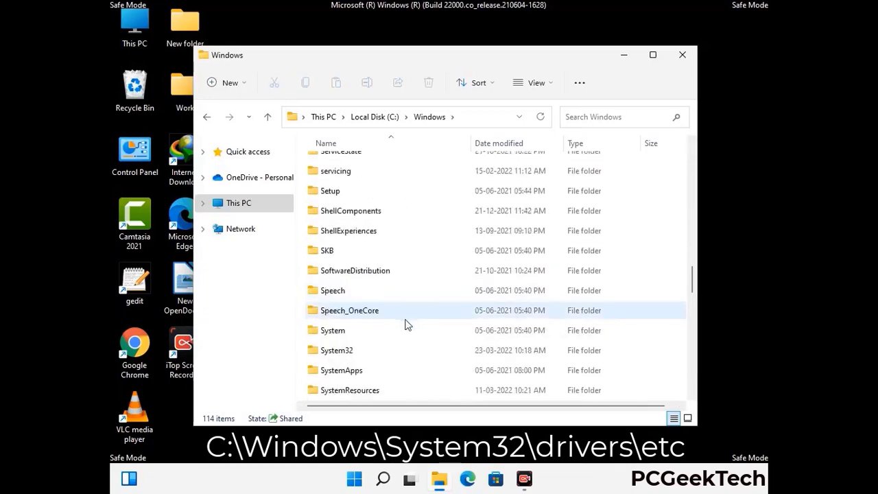
scroll(405, 324, "down", 1)
double_click(332, 288)
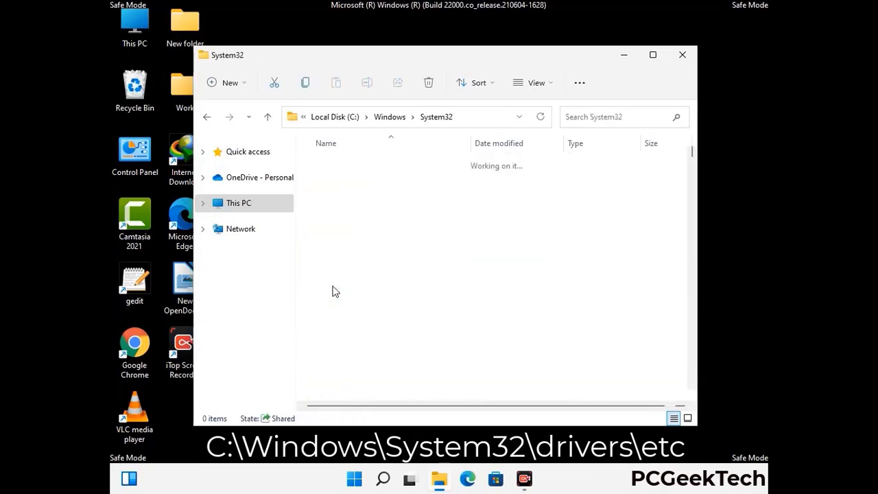
scroll(377, 298, "down", 5)
double_click(341, 377)
double_click(327, 204)
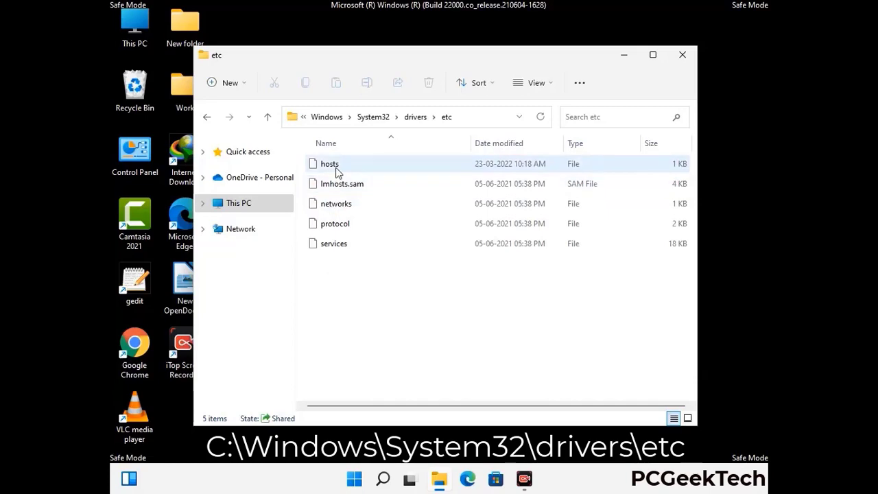
Open the hosts file in Notepad
left_click(337, 173)
double_click(337, 173)
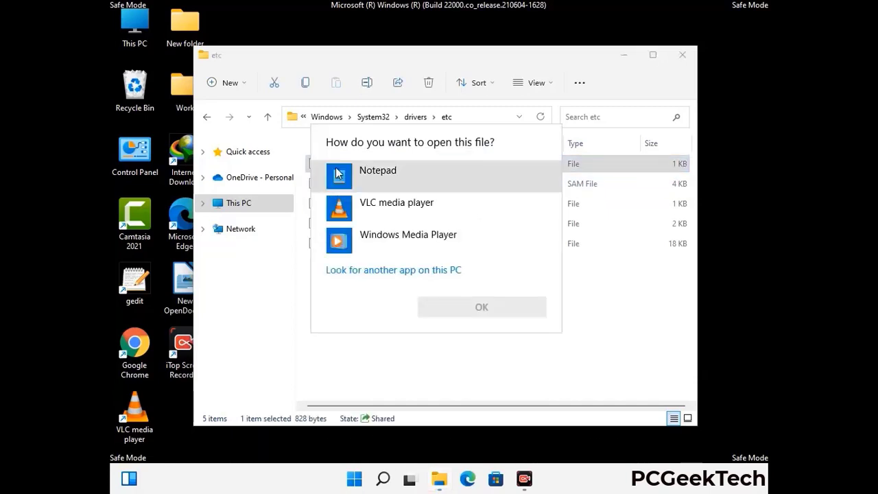
left_click(389, 172)
left_click(491, 307)
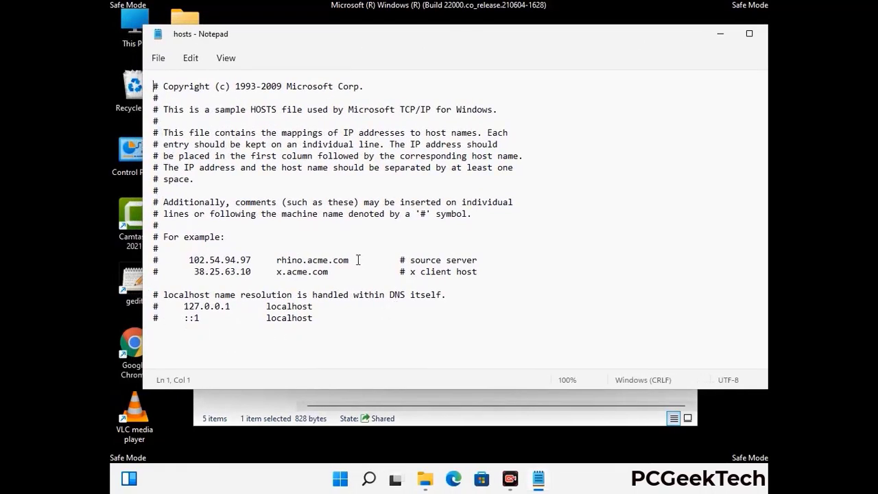
Add two line breaks after the last localhost line of the hosts file, save it, and close the file and its folder window
left_click(330, 320)
key("Return")
key("Return")
scroll(184, 190, "down", 1)
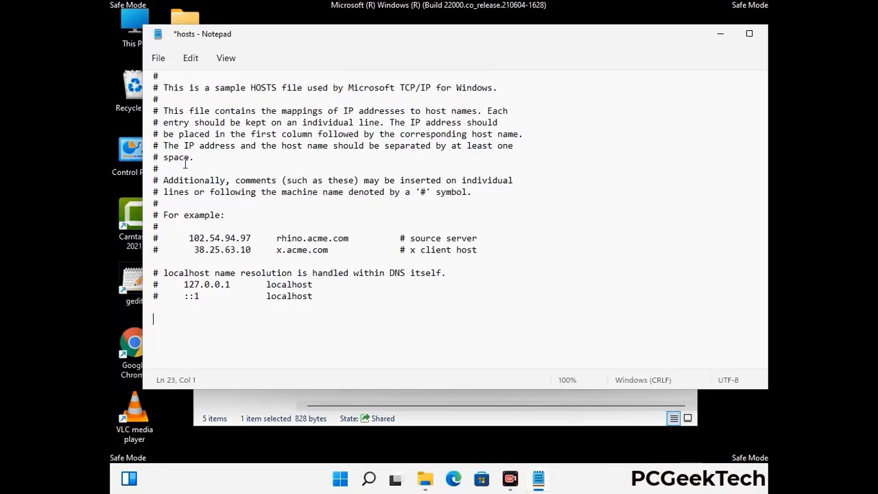
left_click(159, 58)
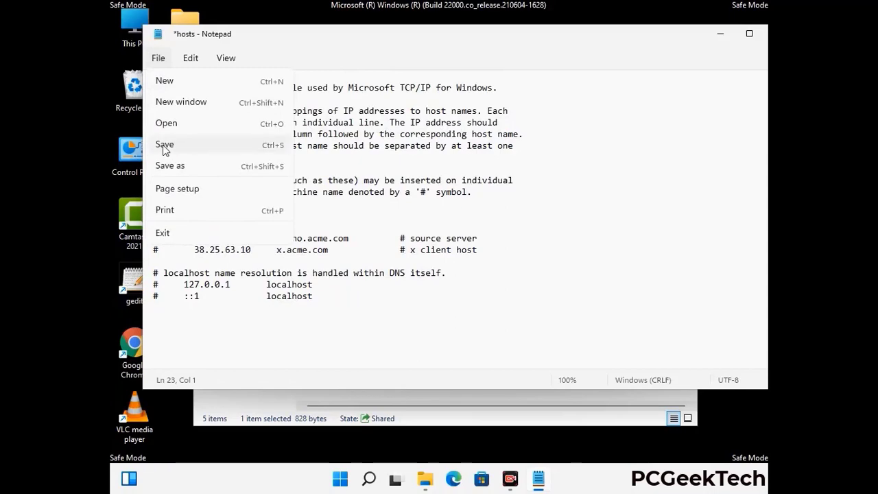
left_click(166, 145)
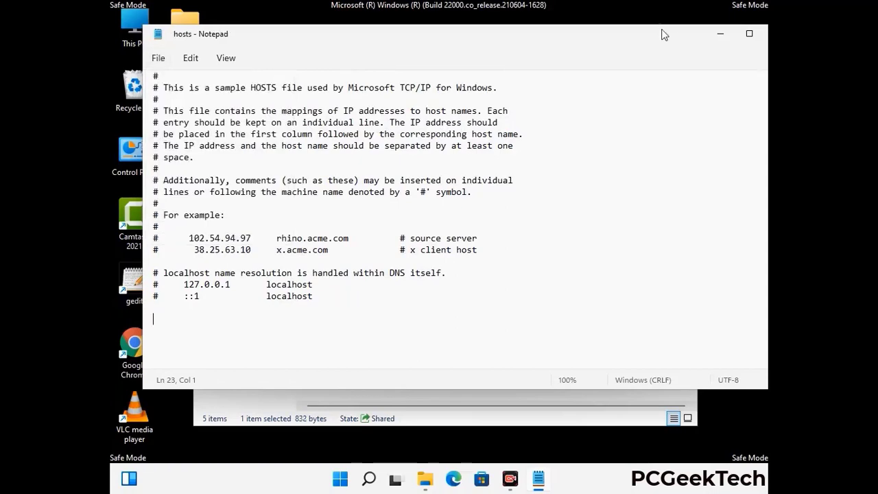
left_click_drag(662, 27, 556, 28)
left_click(675, 31)
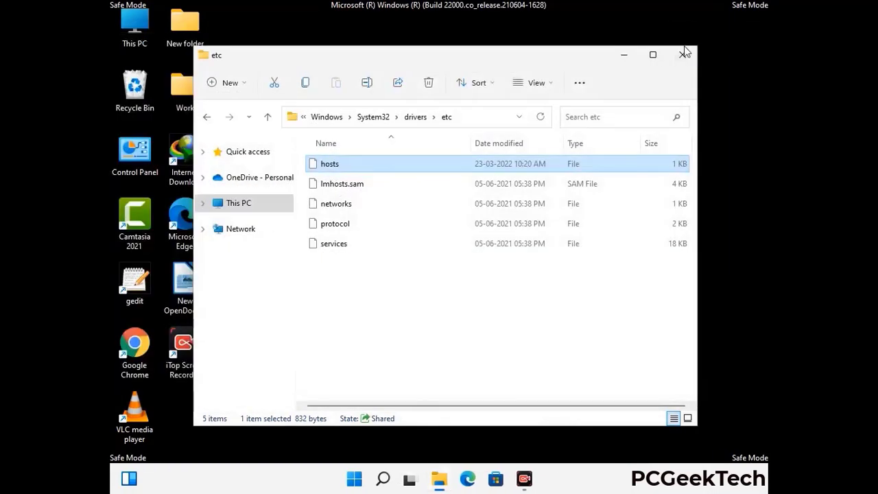
left_click(684, 53)
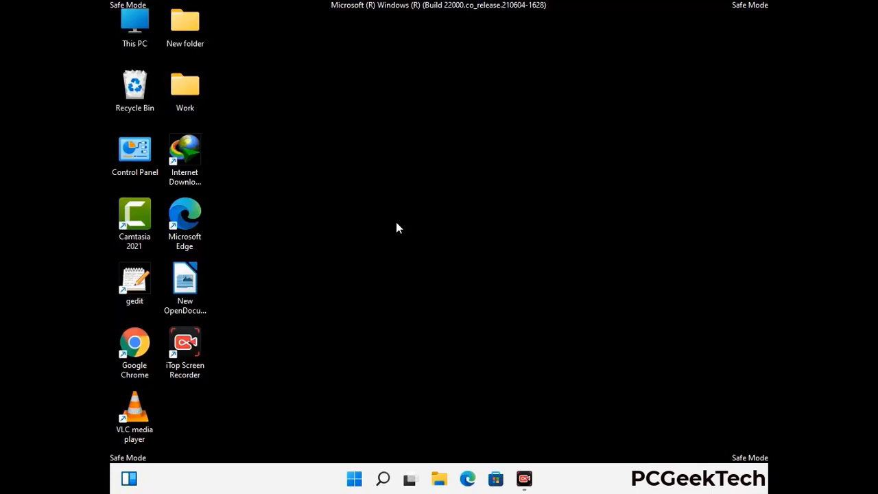
Open the Roaming application data folder by running %appdata%
key("super+r")
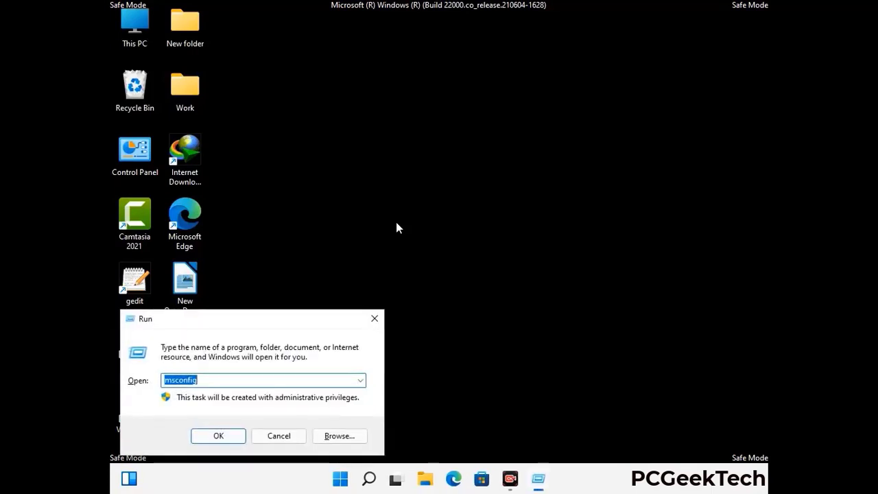
left_click_drag(252, 317, 407, 136)
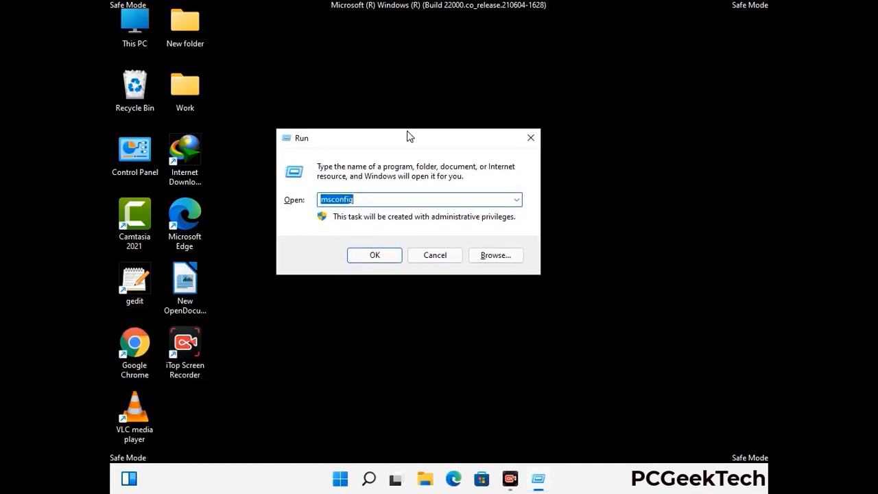
type("%")
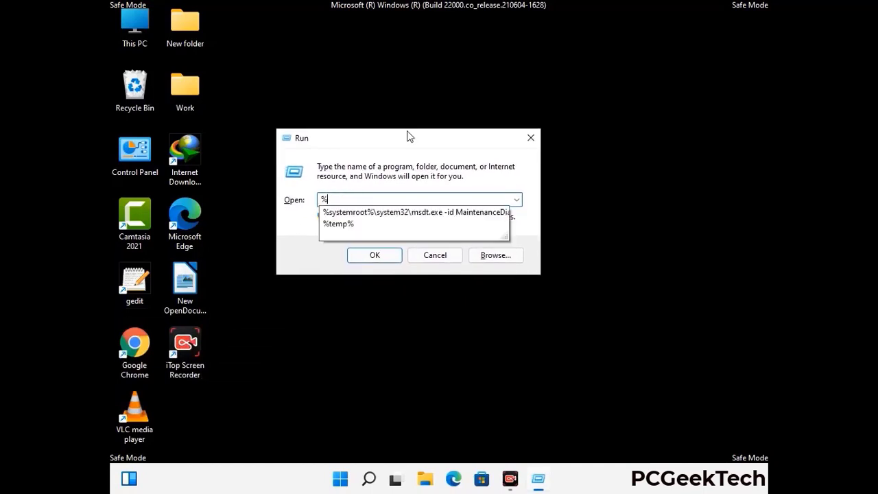
type("a")
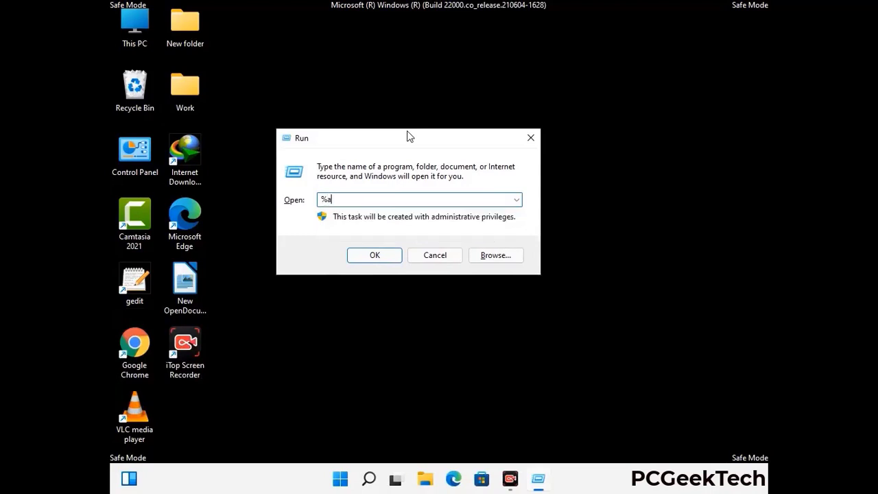
type("ppdata%")
key("Return")
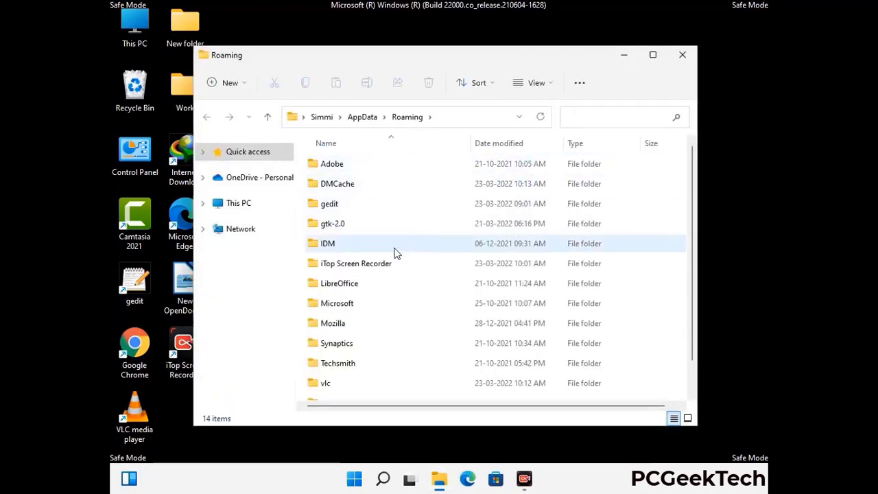
Delete the Zoom folder from the Roaming folder and close the window
scroll(412, 244, "down", 2)
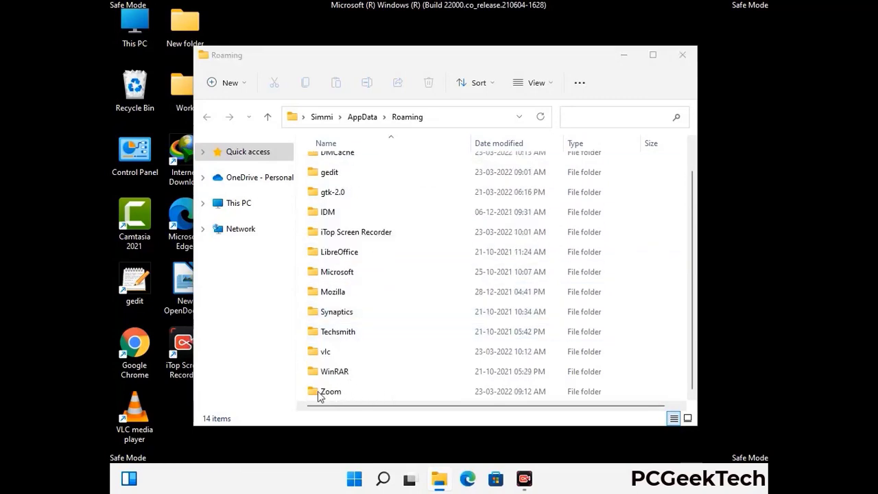
left_click(492, 389)
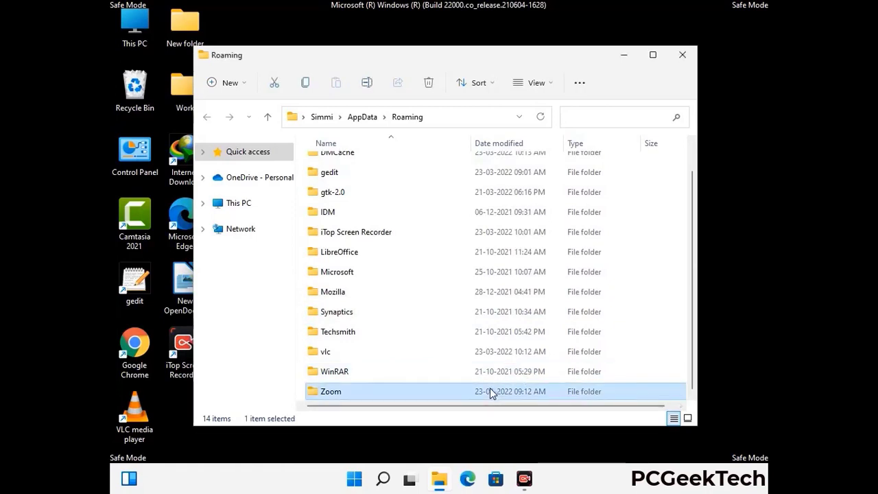
left_click(434, 87)
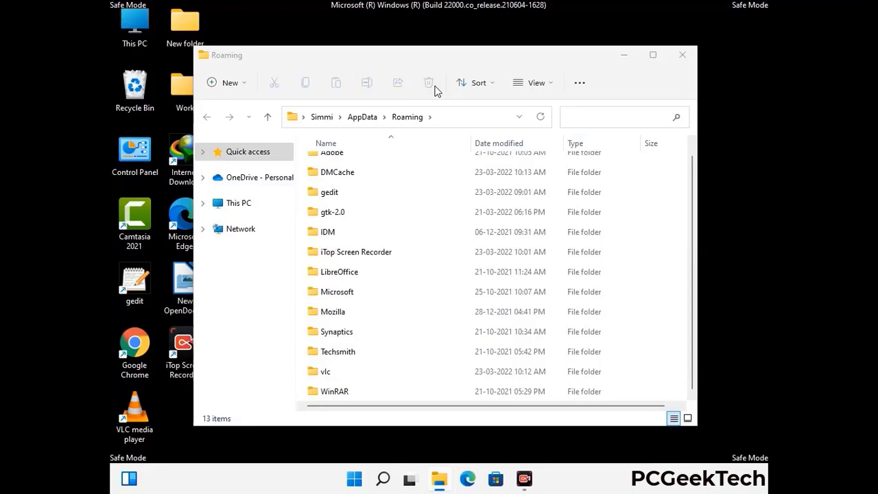
left_click(681, 58)
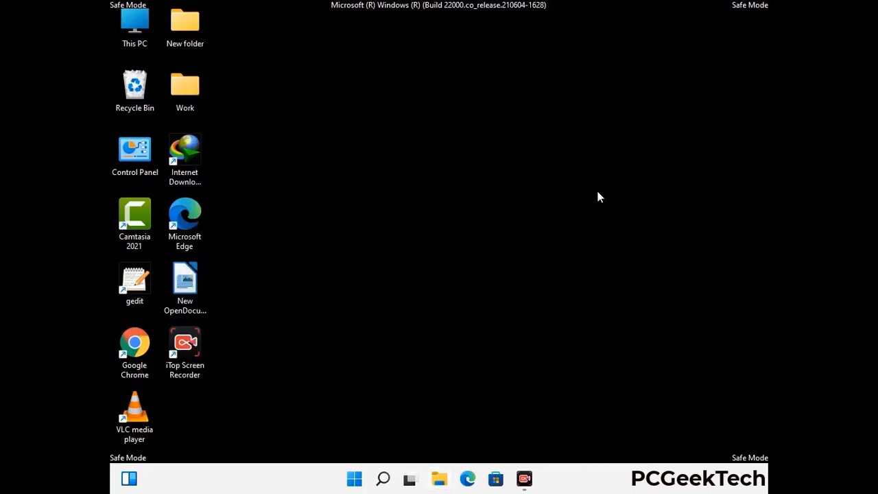
Open the Local application data folder by running %LocalAppData%
key("super+r")
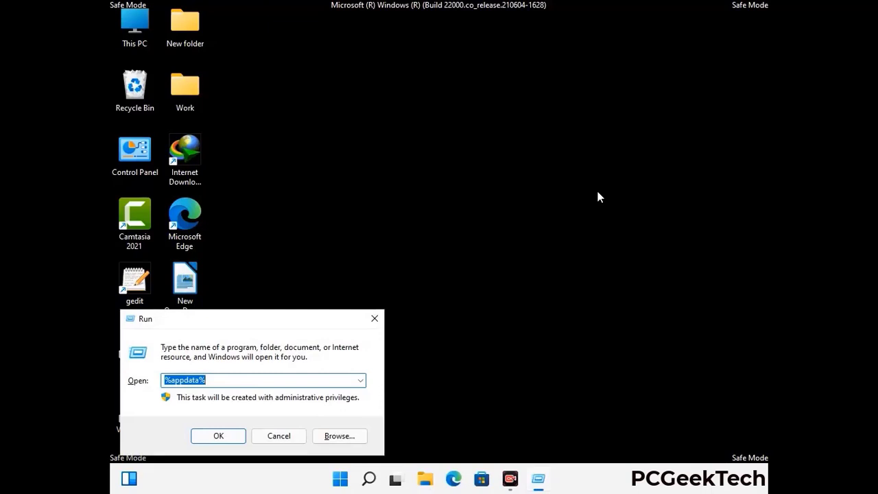
left_click_drag(274, 326, 461, 174)
type("%Loca")
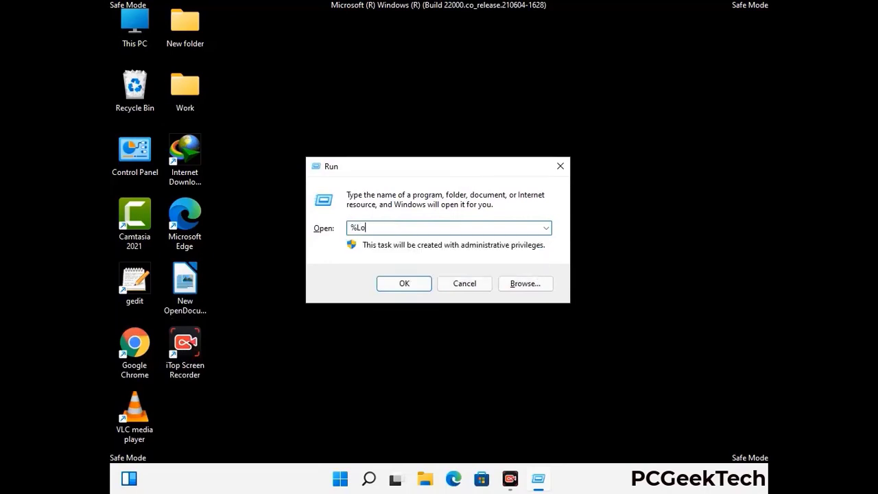
type("lAppData%")
key("Return")
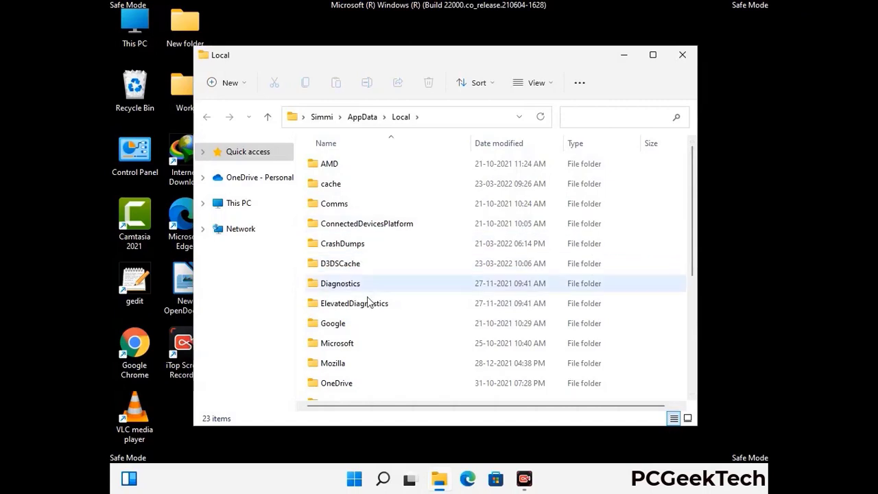
Delete the Mozilla folder from the Local folder and close the window
scroll(368, 303, "down", 1)
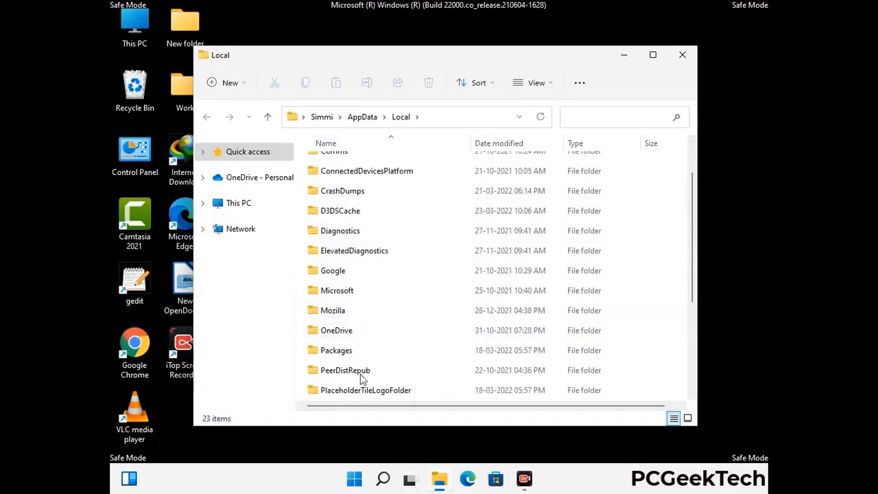
left_click(344, 315)
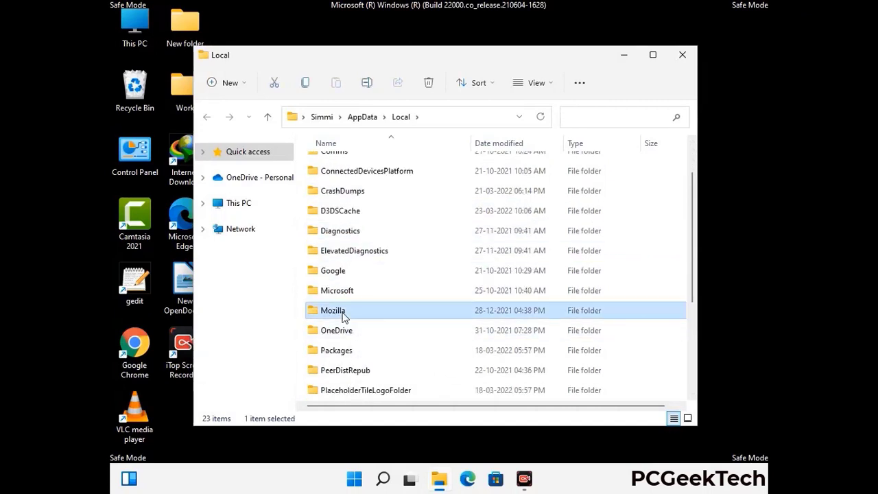
left_click(428, 83)
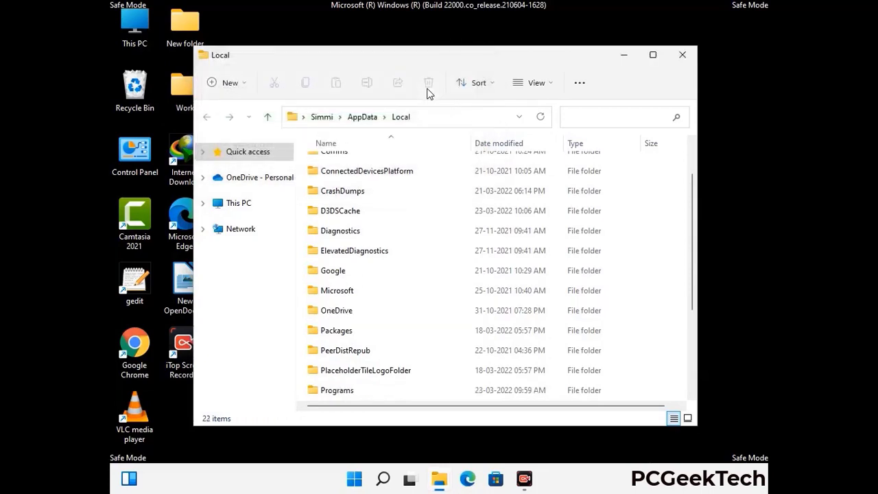
left_click(683, 60)
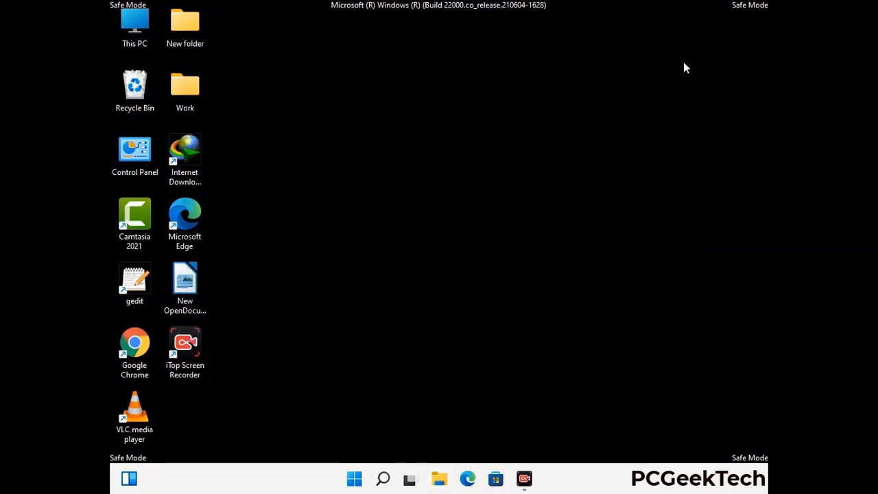
Open the ProgramData folder by running %ProgramData%
key("super+r")
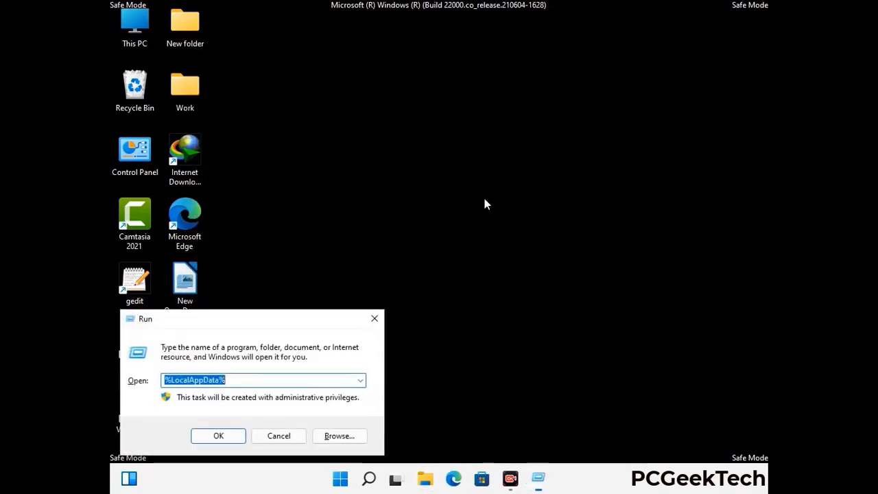
left_click_drag(244, 322, 403, 183)
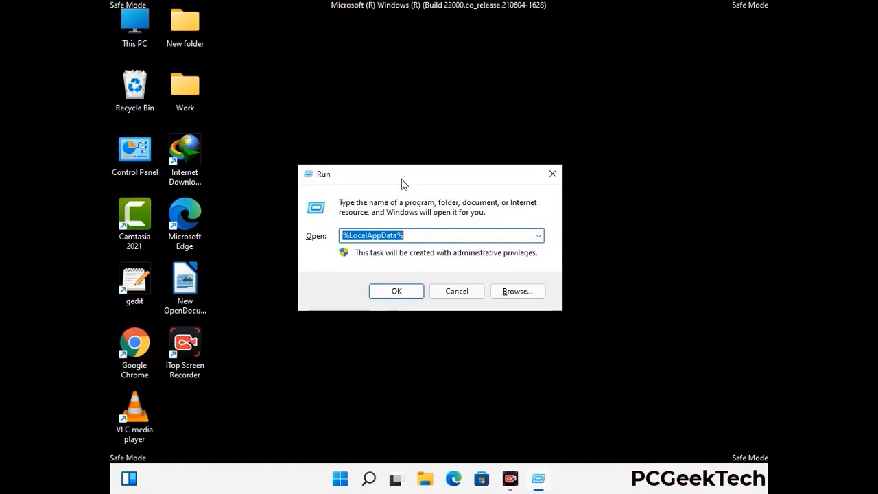
type("%")
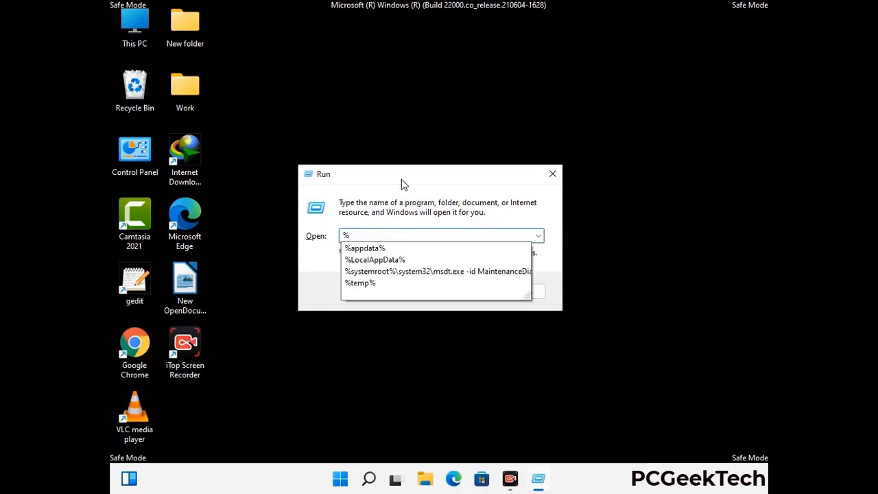
type("ProgramData%")
key("Return")
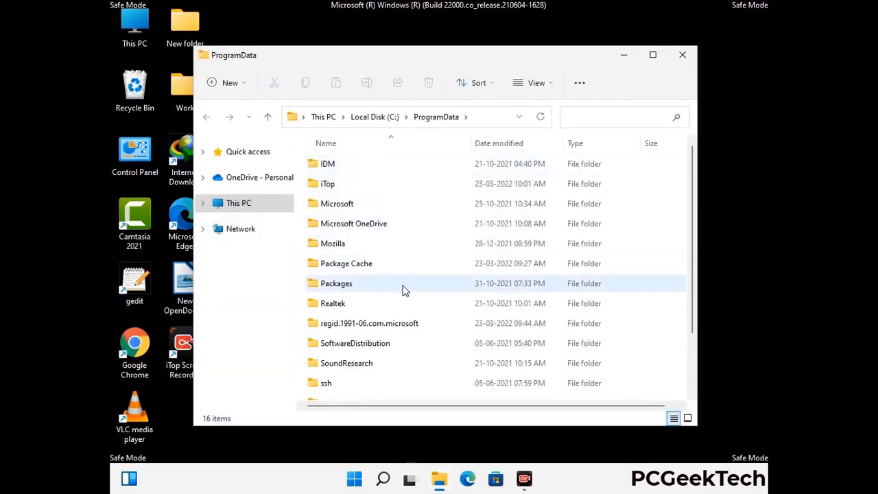
Delete the Mozilla folder from the ProgramData folder and close the window
scroll(403, 289, "down", 2)
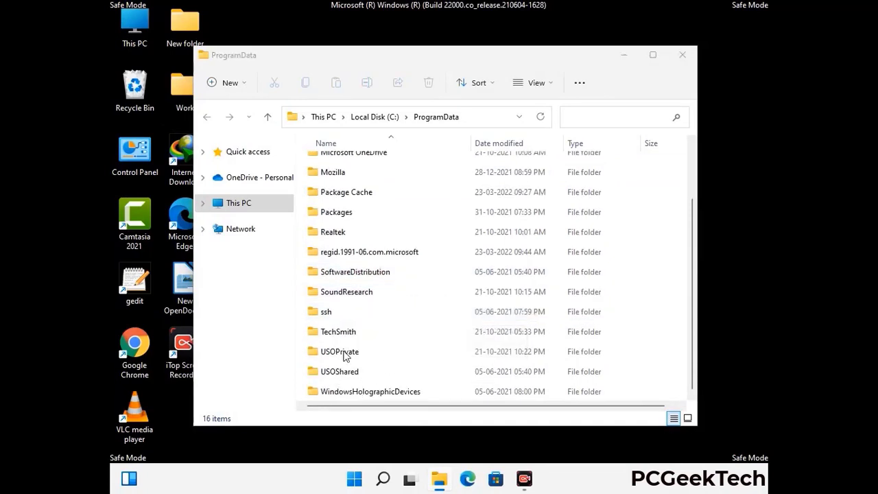
left_click(348, 172)
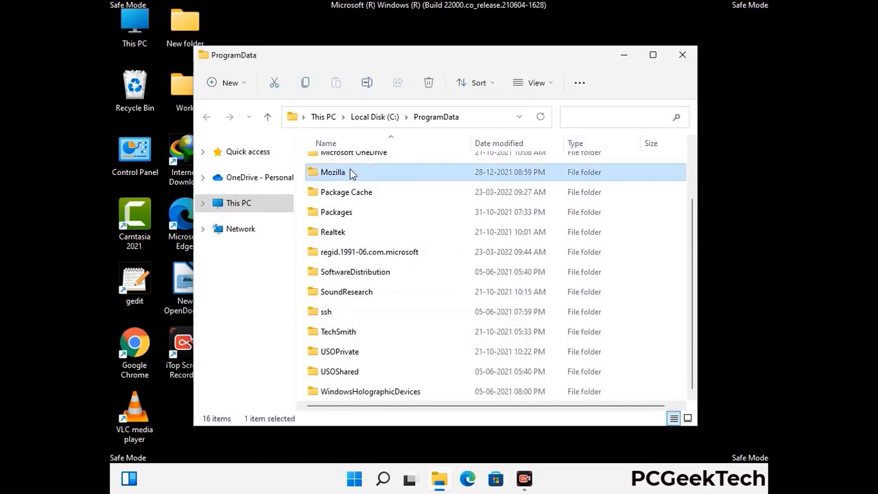
left_click(431, 83)
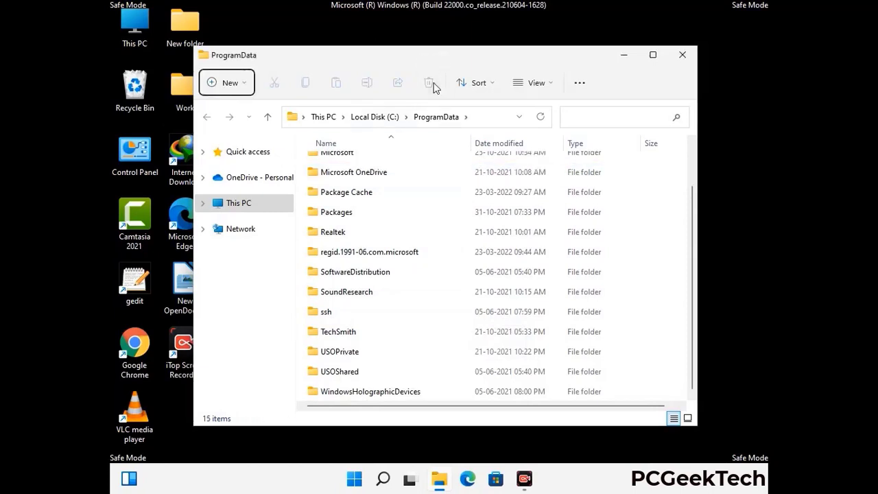
scroll(453, 290, "up", 1)
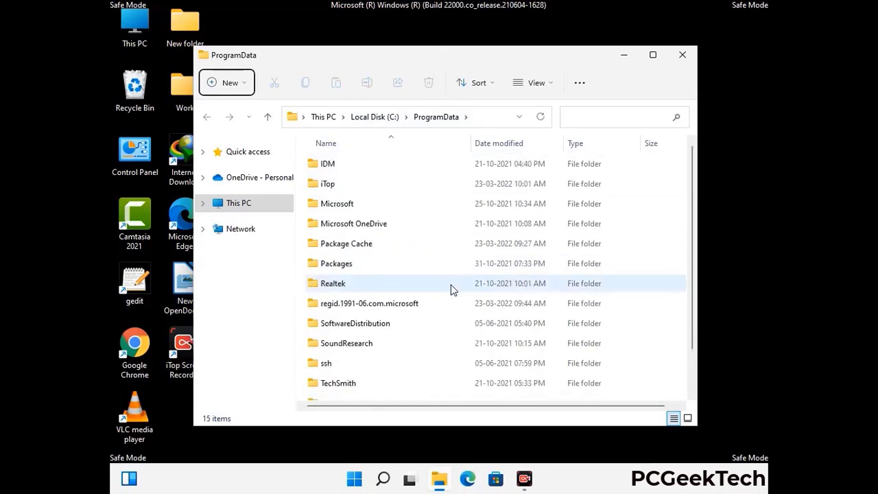
left_click(689, 57)
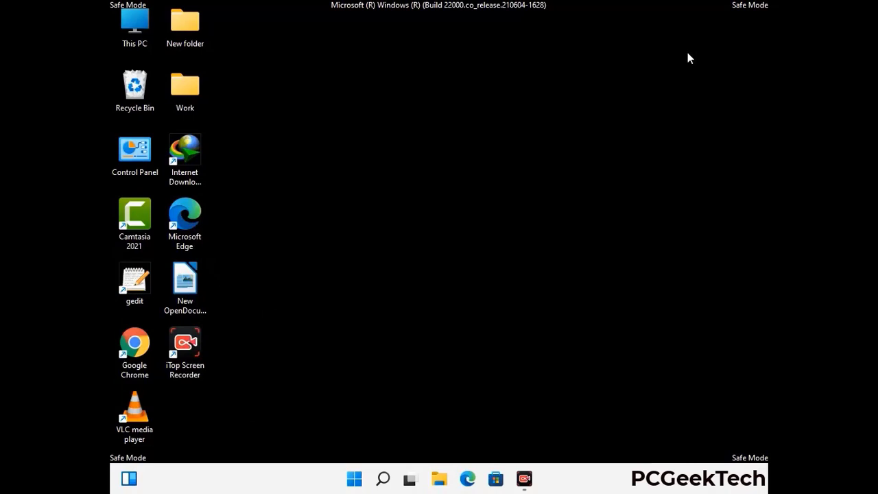
Open the Windows system folder by running %WinDir%
key("super+r")
left_click_drag(286, 318, 457, 178)
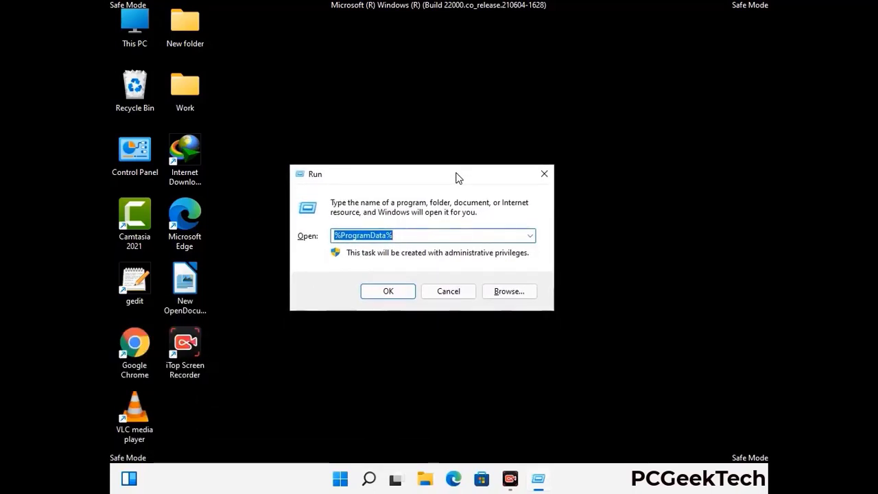
type("%WinDir%")
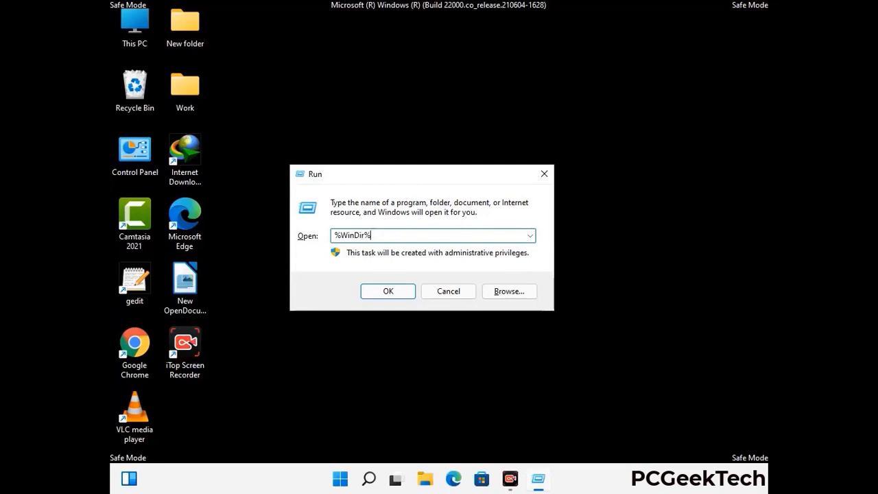
key("Return")
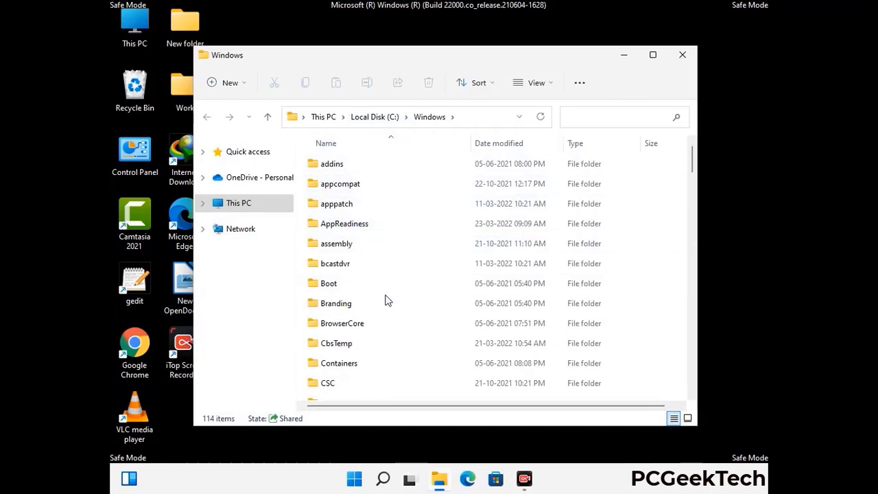
Look through all folders and files in the Windows folder for unwanted items, and close the window
scroll(386, 292, "down", 2)
scroll(387, 306, "down", 1)
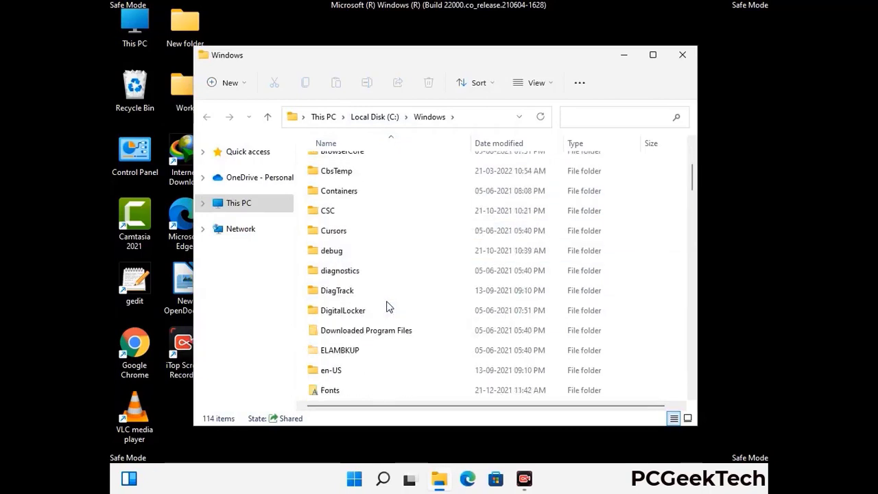
scroll(387, 306, "down", 5)
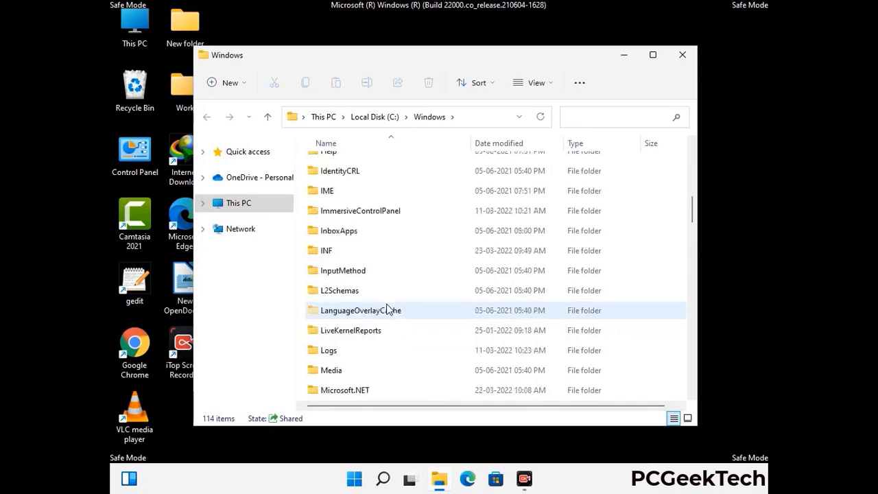
scroll(386, 310, "down", 1)
scroll(387, 310, "down", 6)
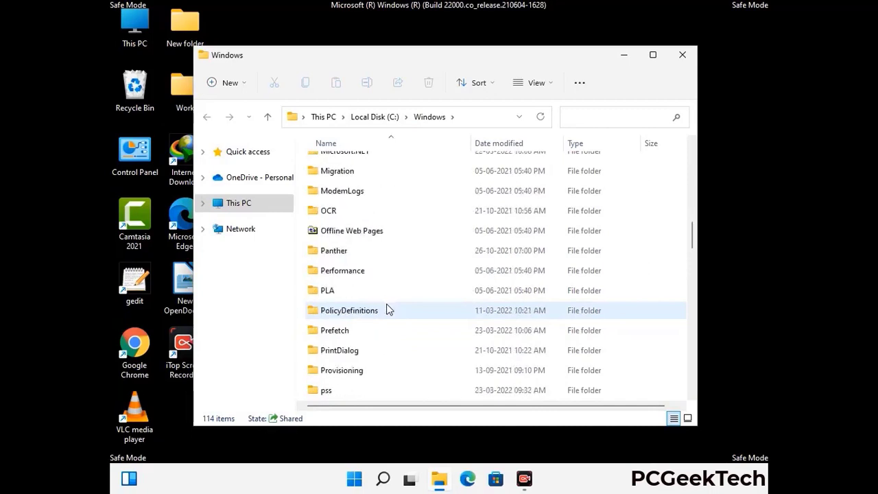
scroll(387, 310, "down", 7)
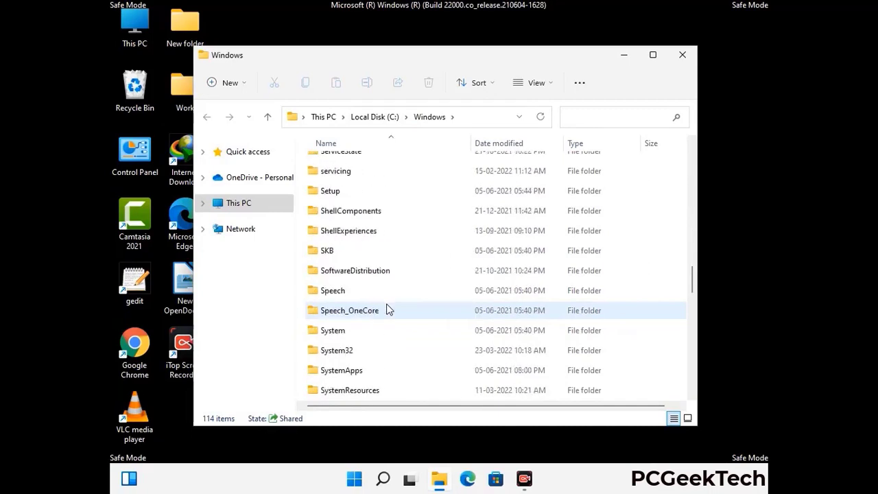
scroll(387, 311, "down", 15)
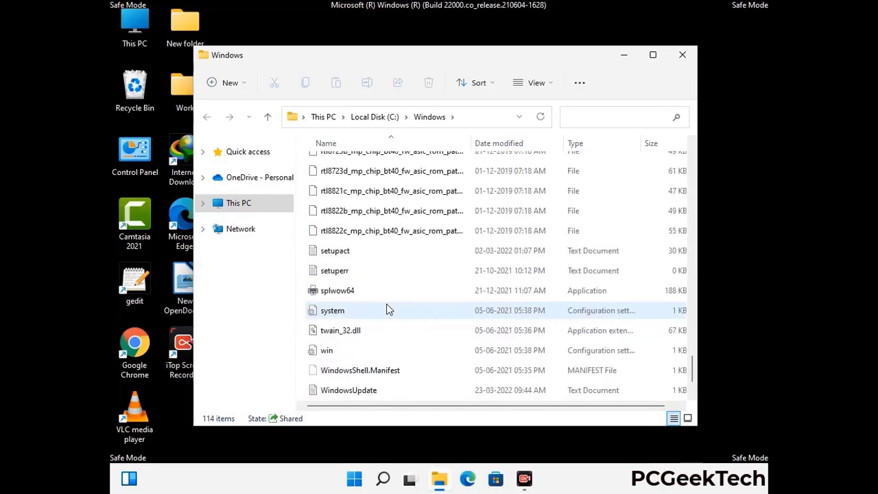
scroll(386, 310, "down", 1)
scroll(387, 310, "up", 16)
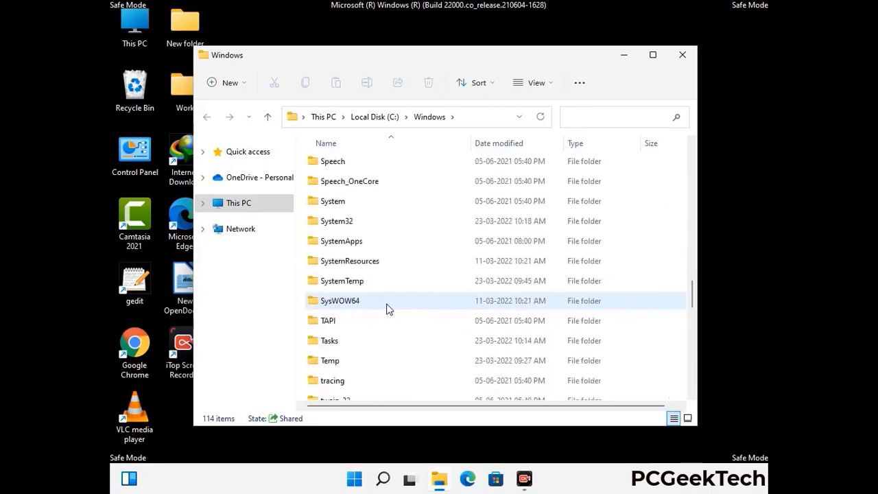
scroll(387, 309, "up", 3)
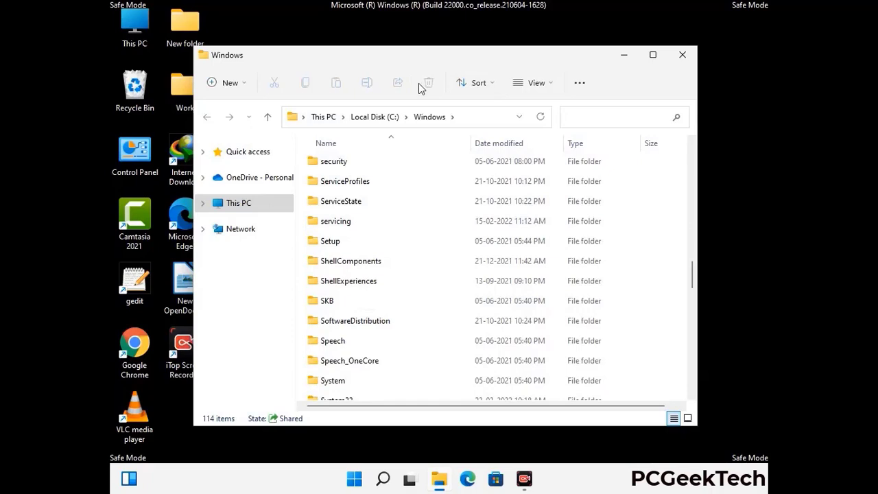
left_click(688, 55)
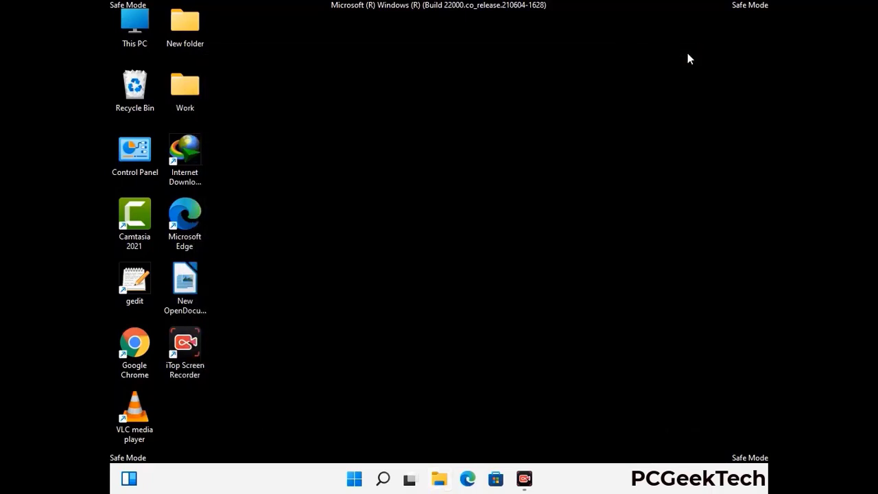
Open the temporary files folder by running %temp%
key("super+r")
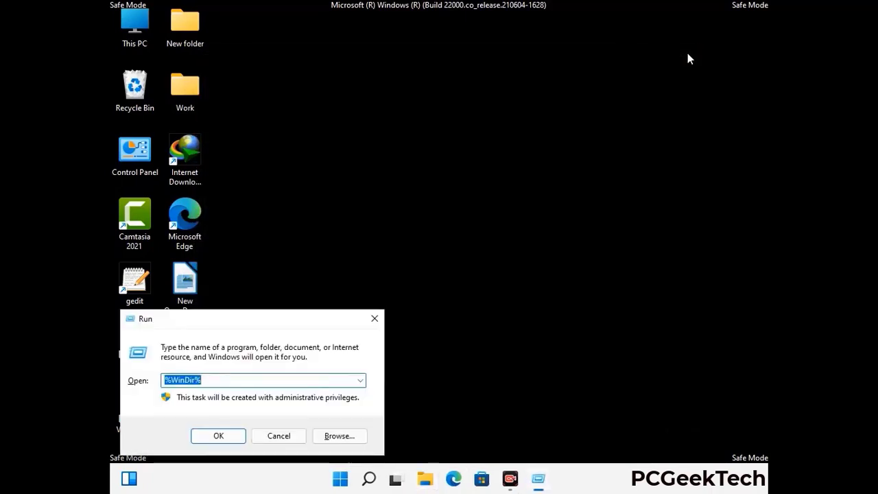
left_click_drag(293, 324, 499, 118)
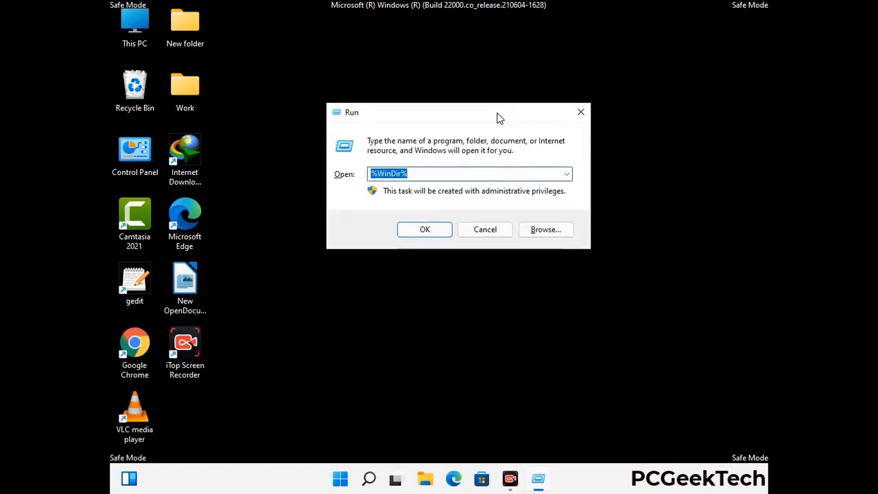
type("%tem")
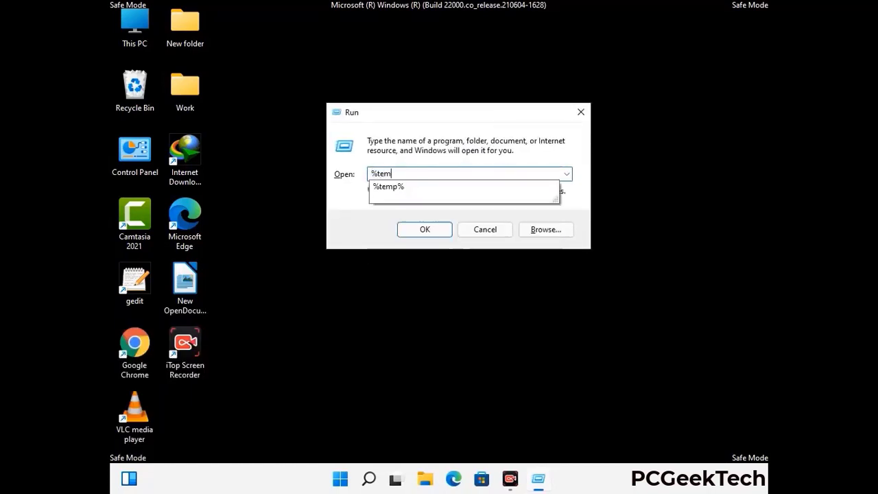
type("p%")
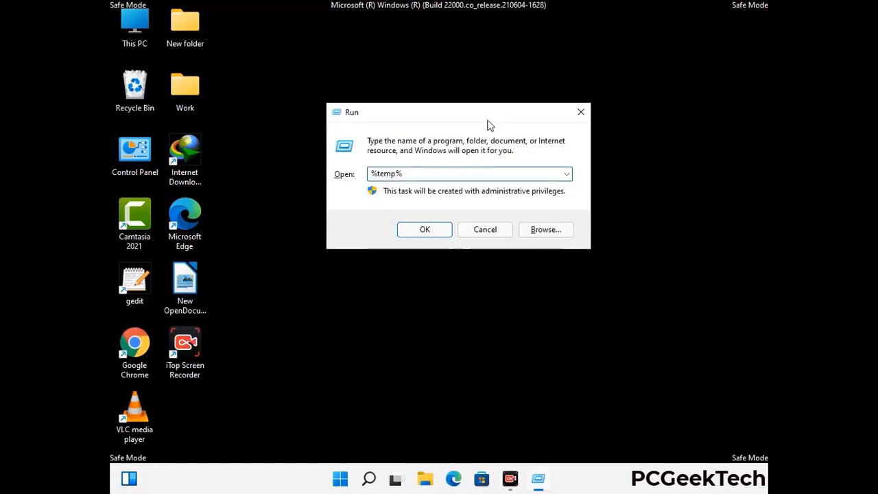
left_click(438, 228)
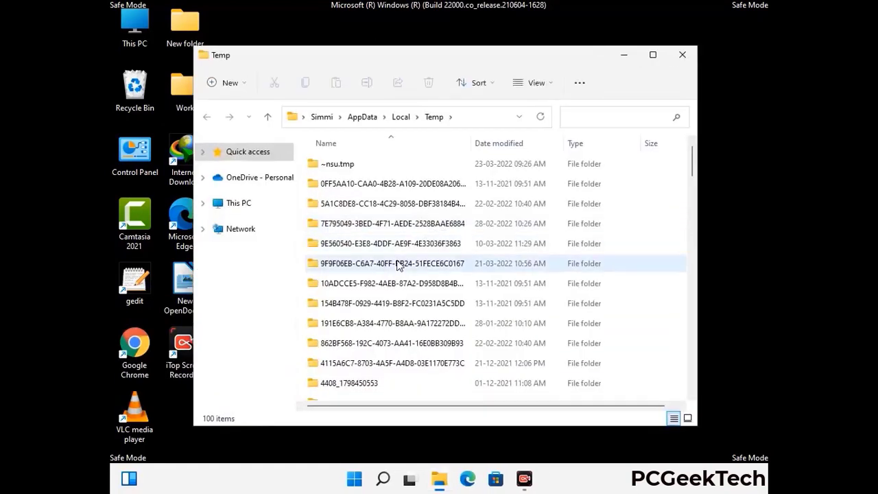
Delete all files and folders in the user's temporary files folder and close the window
left_click(398, 264)
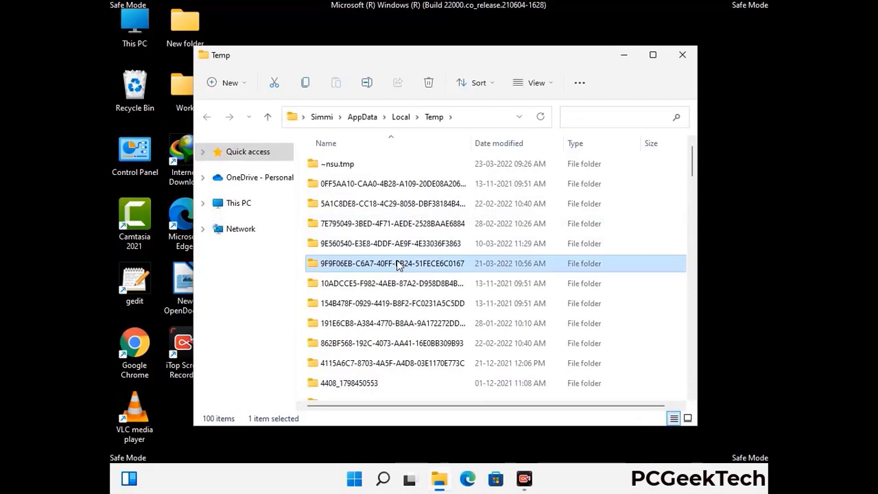
key("ctrl+a")
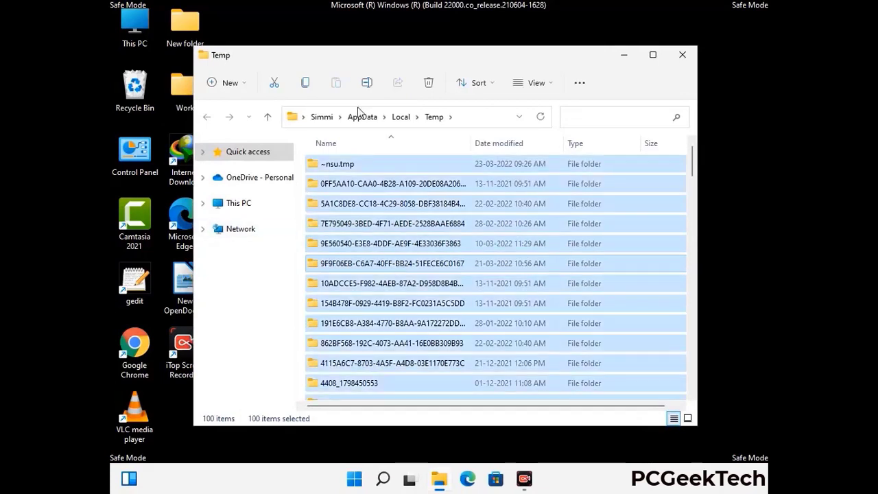
left_click(430, 83)
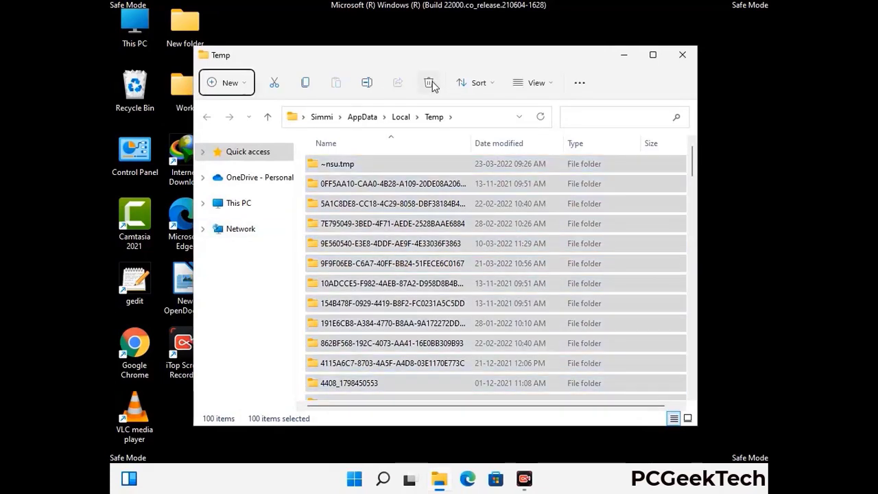
left_click(683, 55)
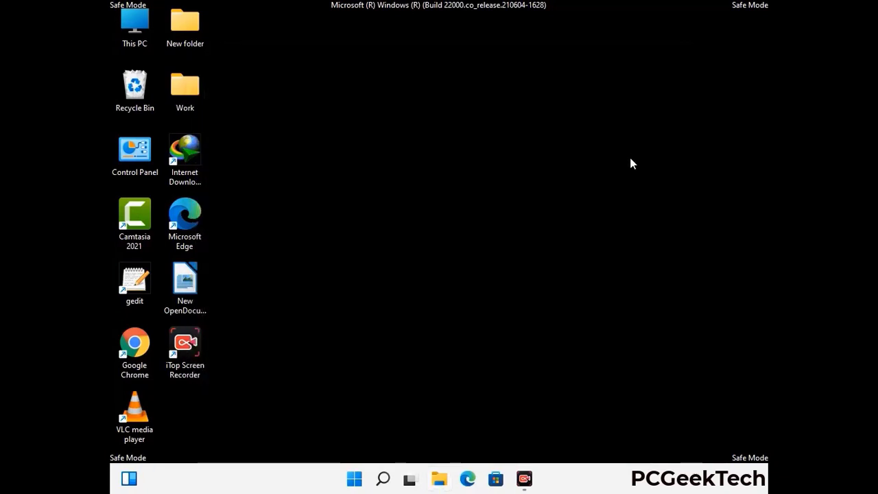
Open the Windows temporary files folder by running temp
key("super+r")
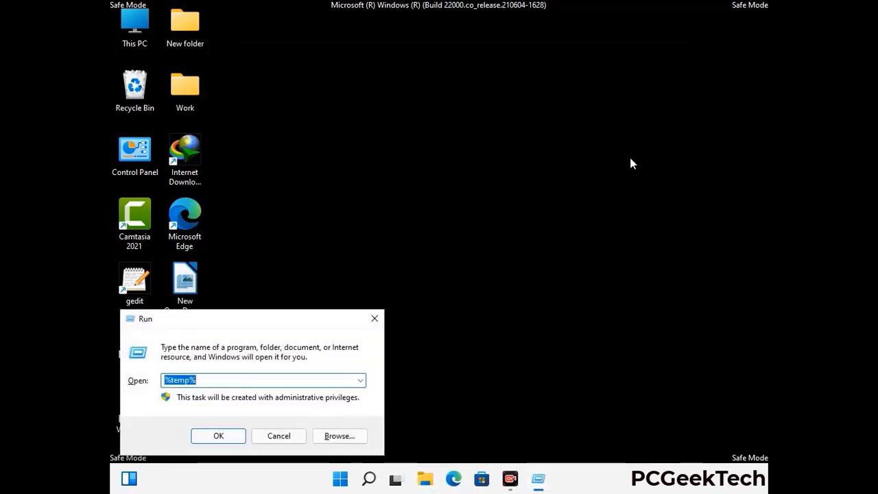
left_click_drag(296, 318, 499, 129)
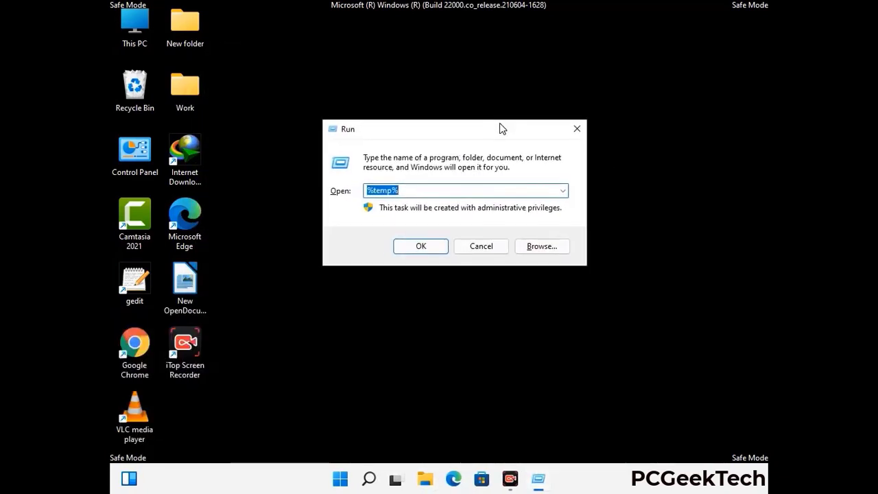
type("temp")
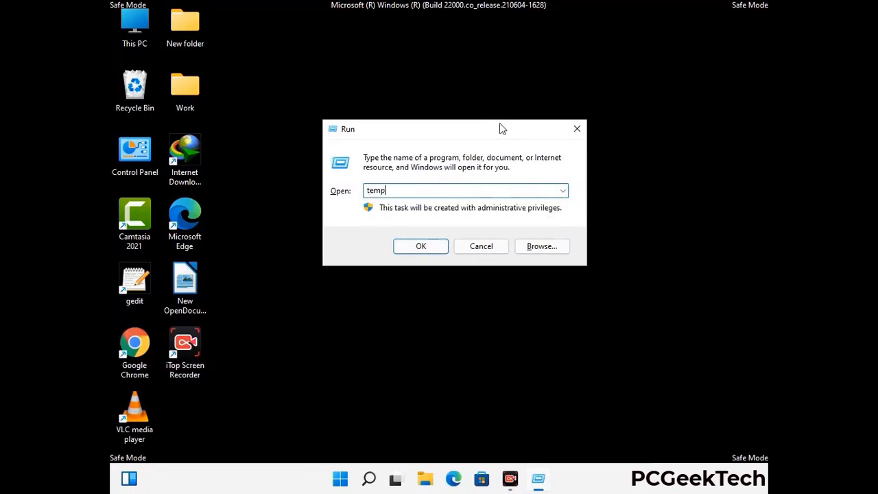
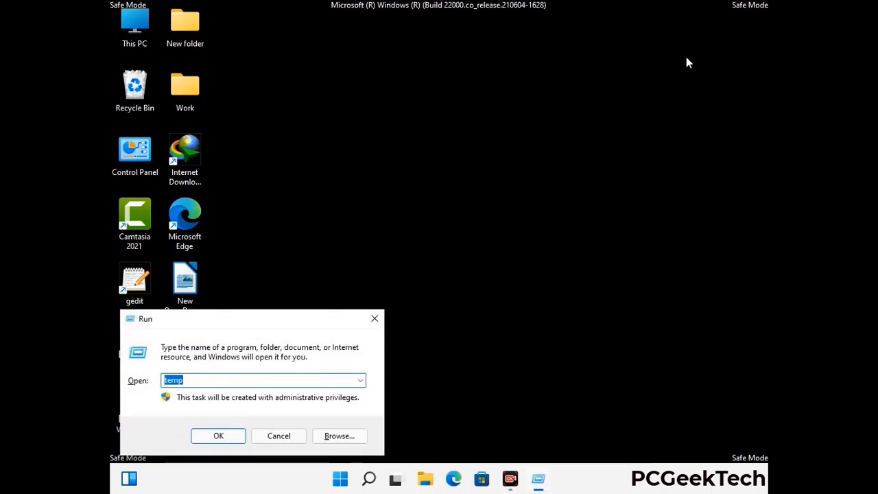
Open the Registry Editor by running regedit
left_click_drag(265, 322, 457, 110)
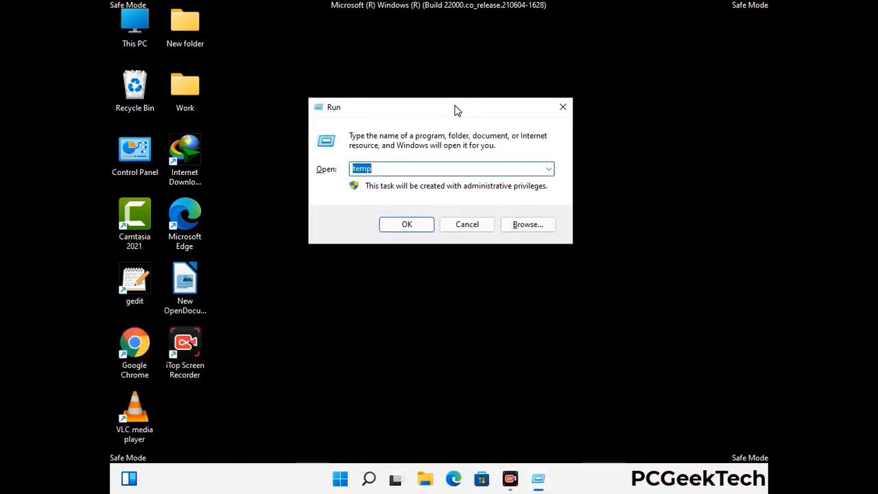
type("regedit")
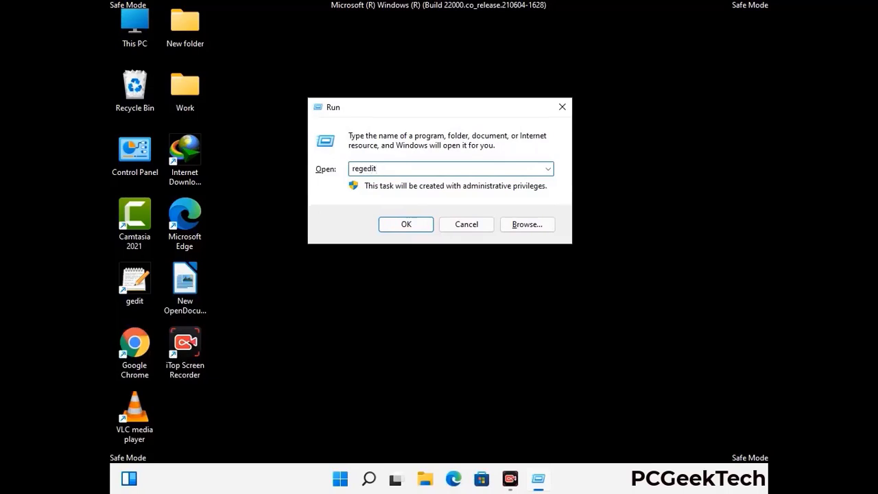
key("Return")
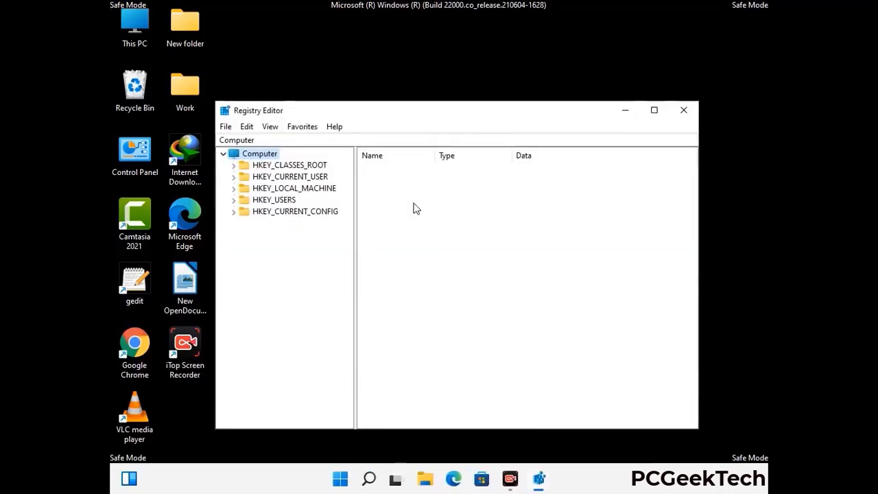
Expand the registry tree to HKEY_CURRENT_USER\Software\Microsoft
left_click(294, 188)
left_click(233, 176)
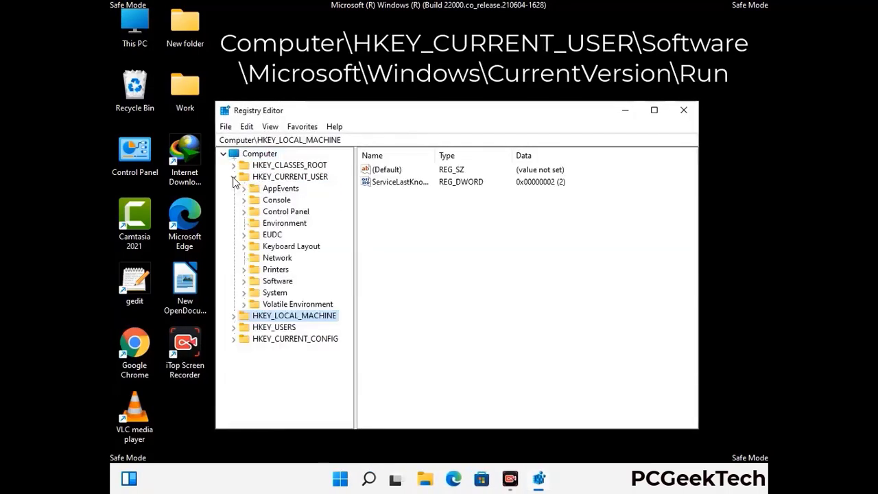
left_click(273, 283)
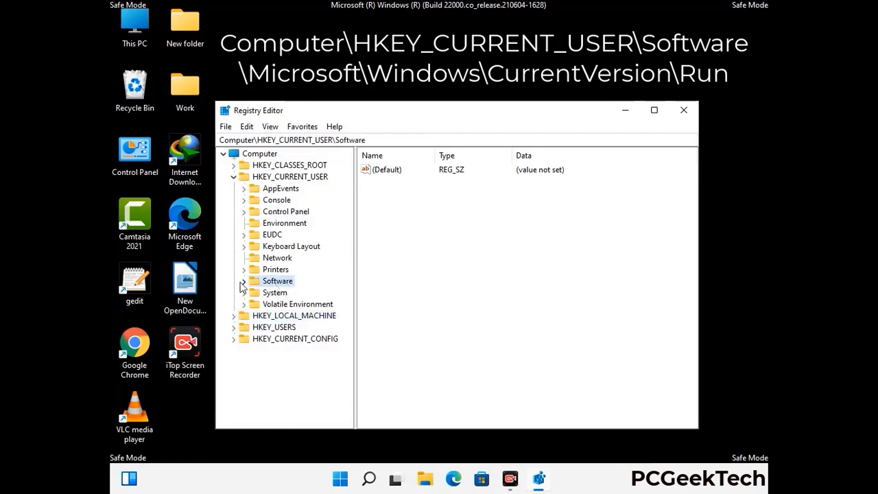
left_click(241, 281)
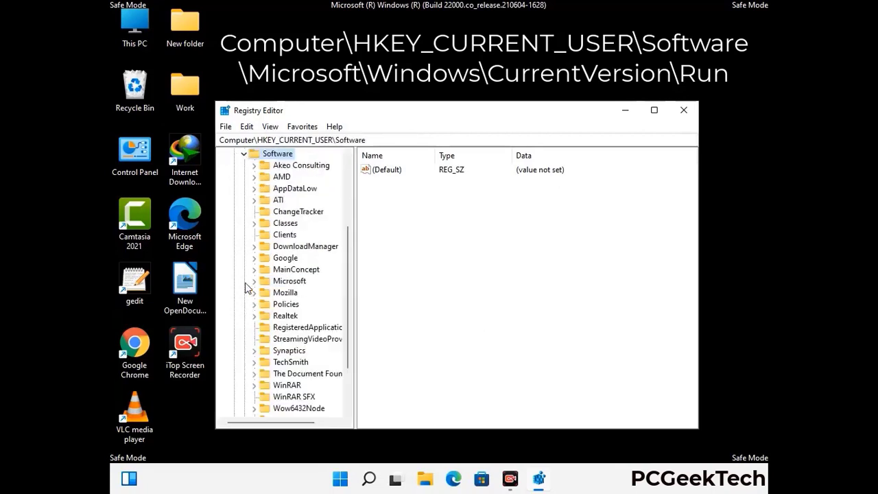
left_click(287, 283)
left_click(254, 281)
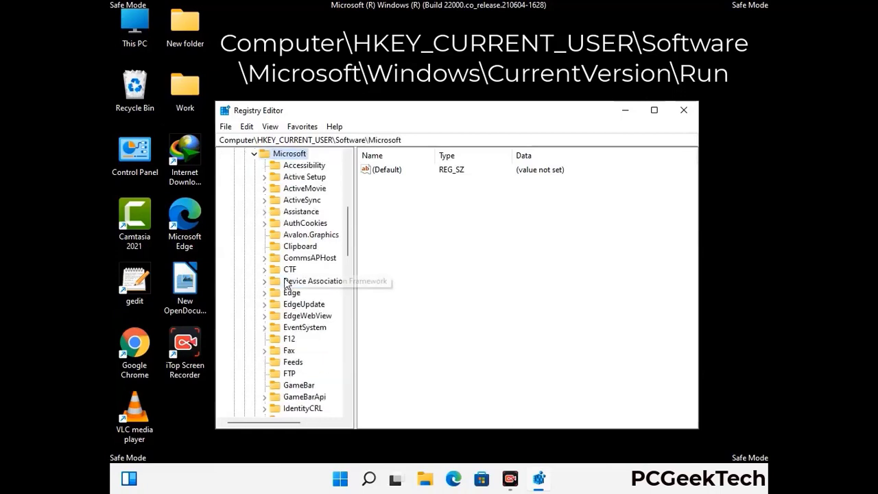
Expand the Windows key under Microsoft and its CurrentVersion subkey
scroll(318, 300, "down", 5)
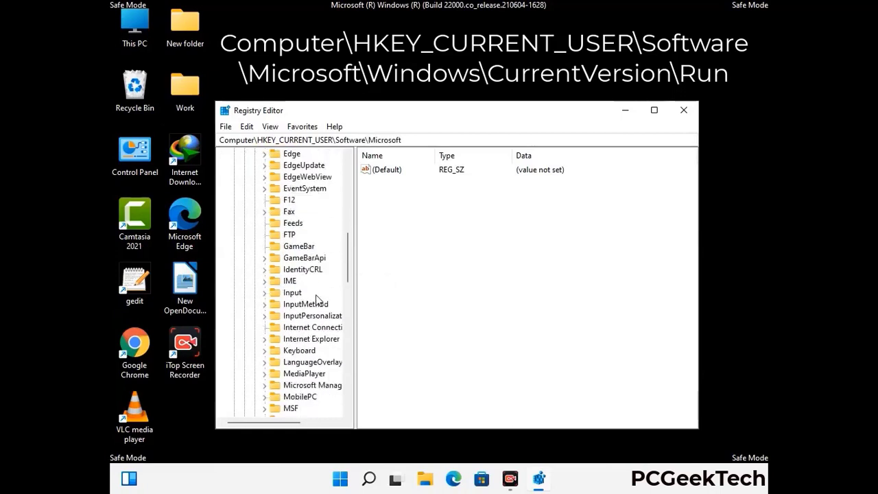
scroll(317, 300, "down", 3)
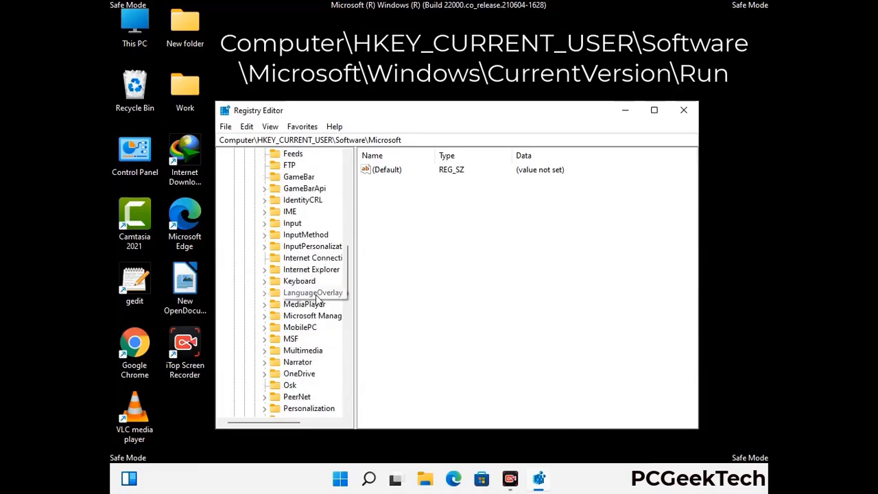
scroll(317, 300, "down", 6)
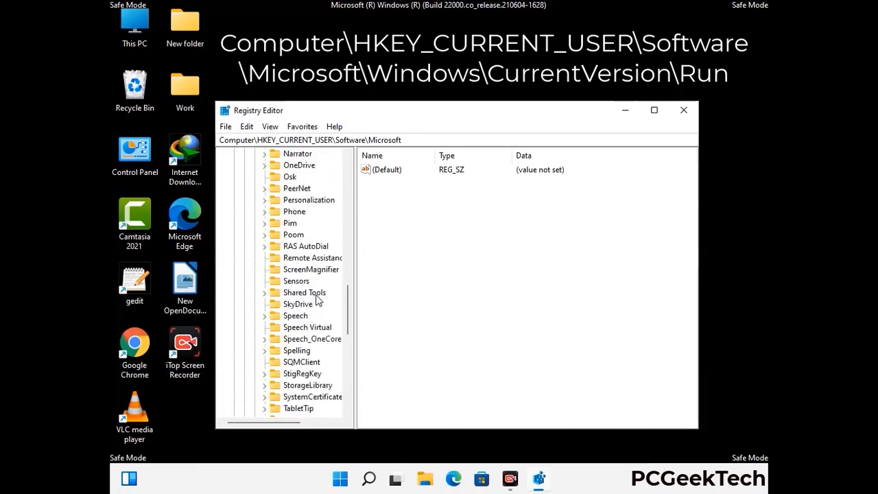
scroll(317, 300, "down", 3)
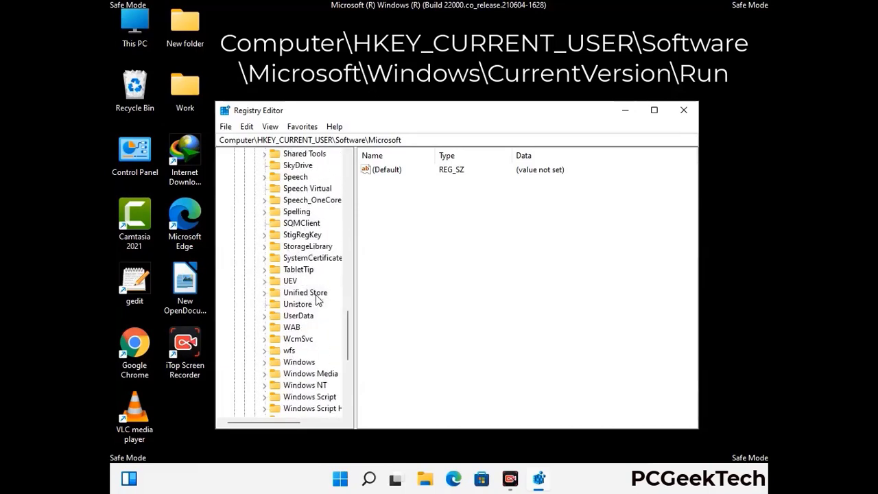
double_click(302, 328)
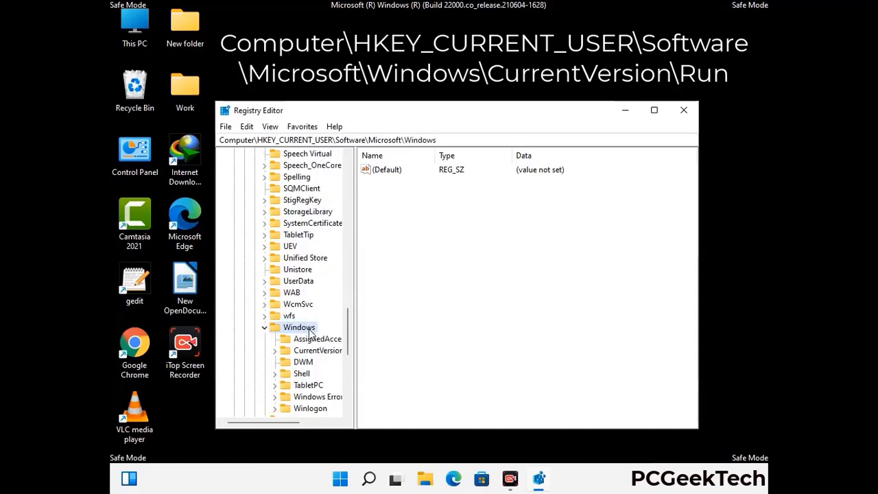
scroll(312, 326, "down", 1)
left_click(319, 317)
double_click(318, 316)
Select the Run key under CurrentVersion to show its startup entries
scroll(315, 302, "down", 5)
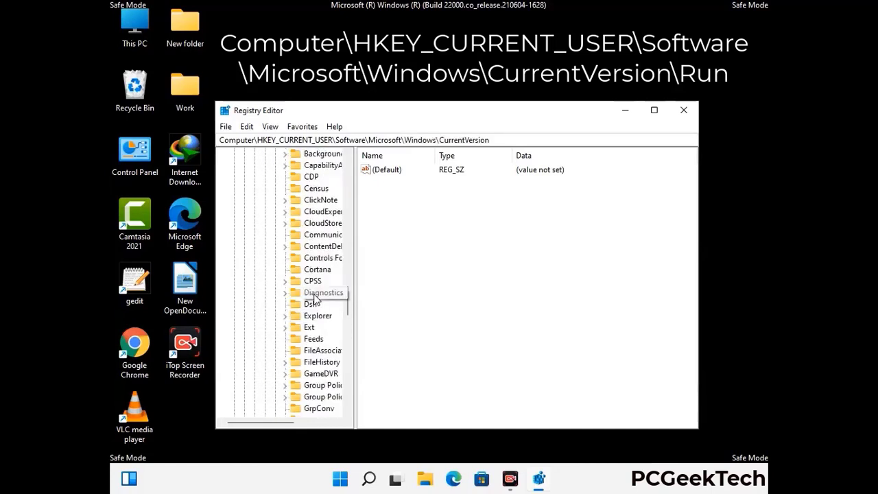
scroll(314, 299, "down", 4)
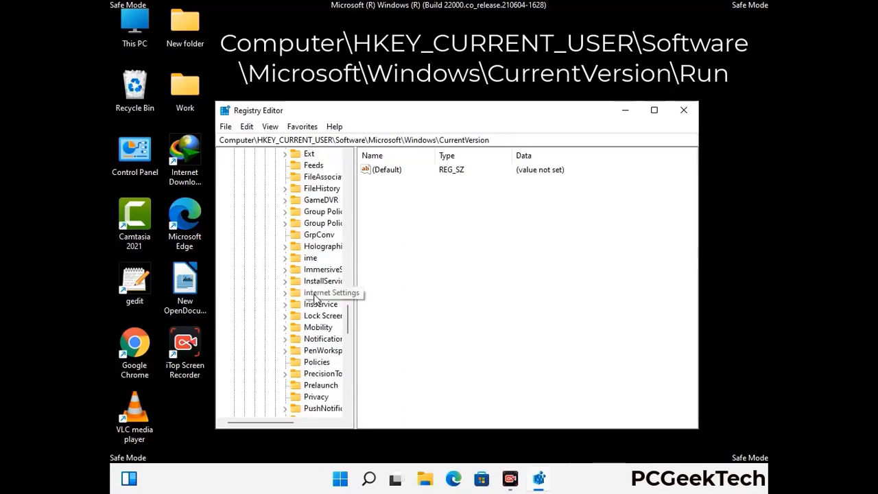
scroll(315, 299, "down", 1)
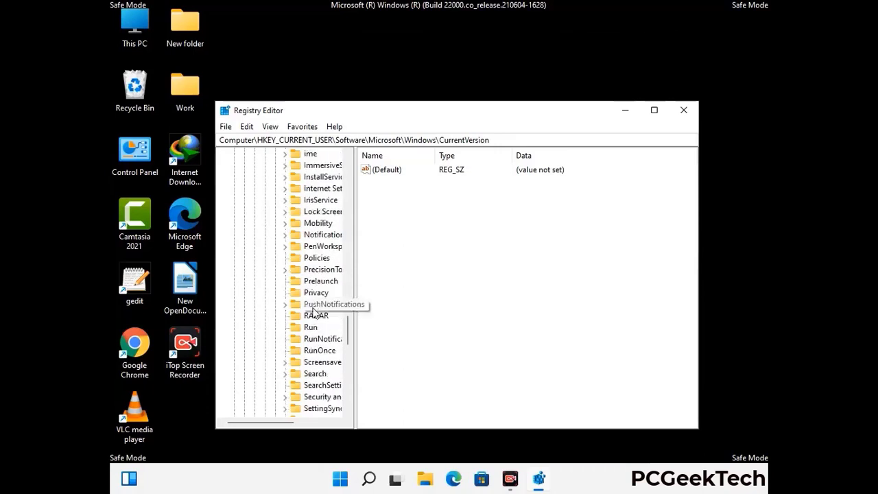
left_click(312, 329)
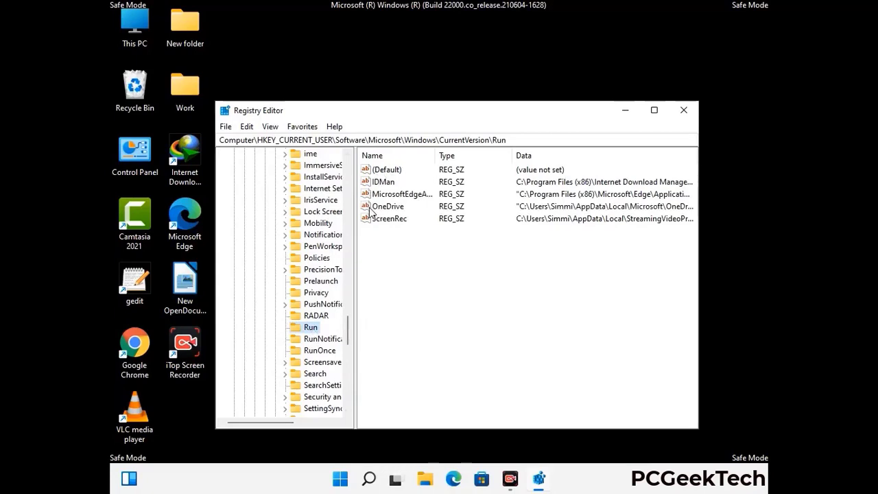
Delete the ScreenRec value from the Run key and confirm the permanent deletion
left_click(389, 221)
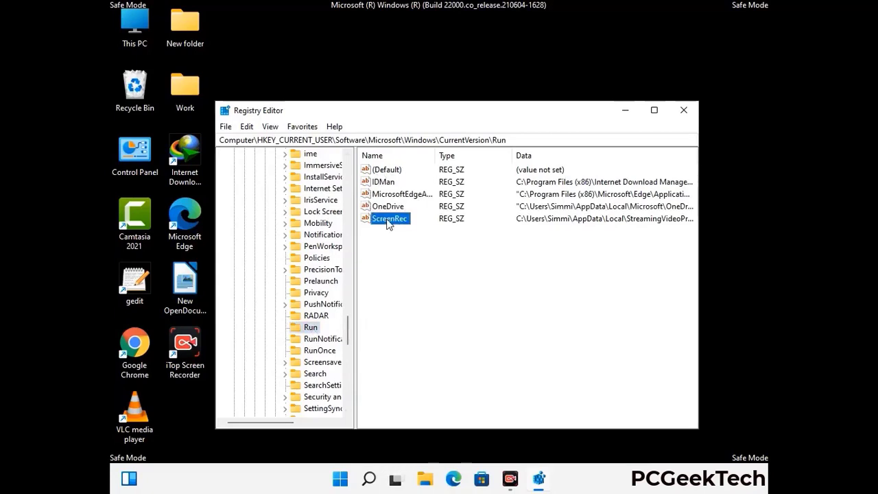
left_click(389, 221)
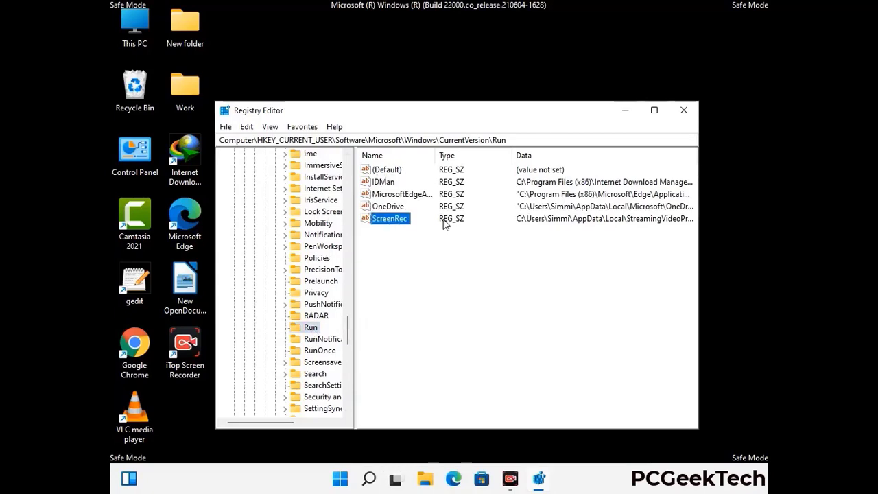
right_click(397, 223)
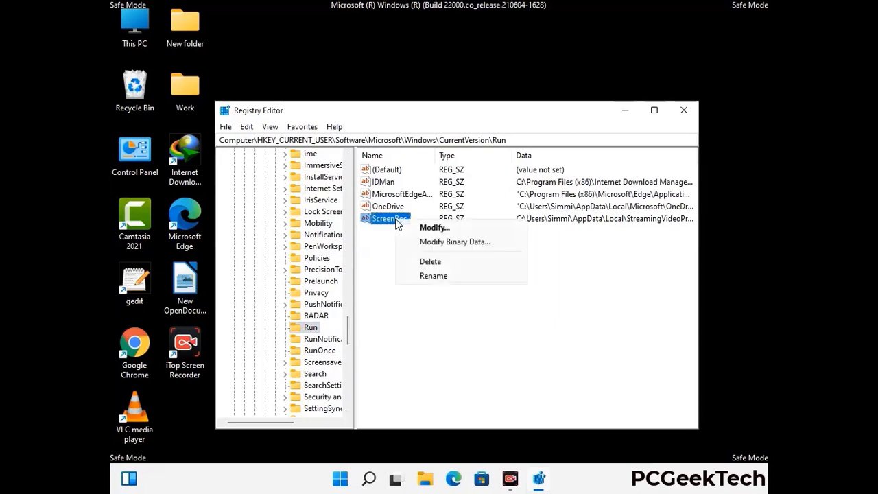
left_click(423, 262)
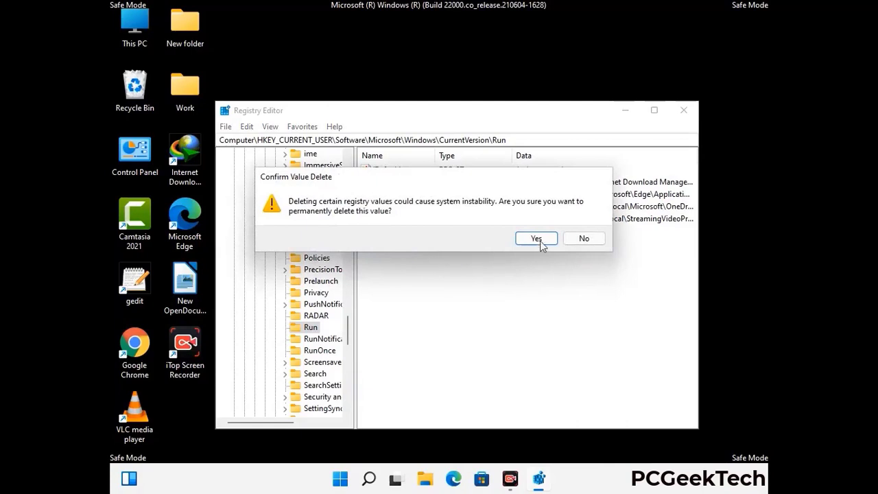
left_click(536, 238)
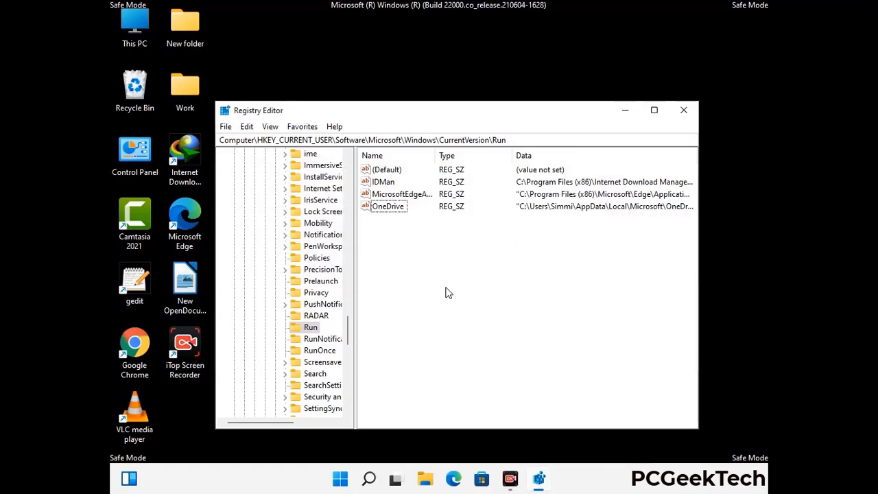
Search the registry keys, values and data for "Virus Name", and close the search
key("ctrl+f")
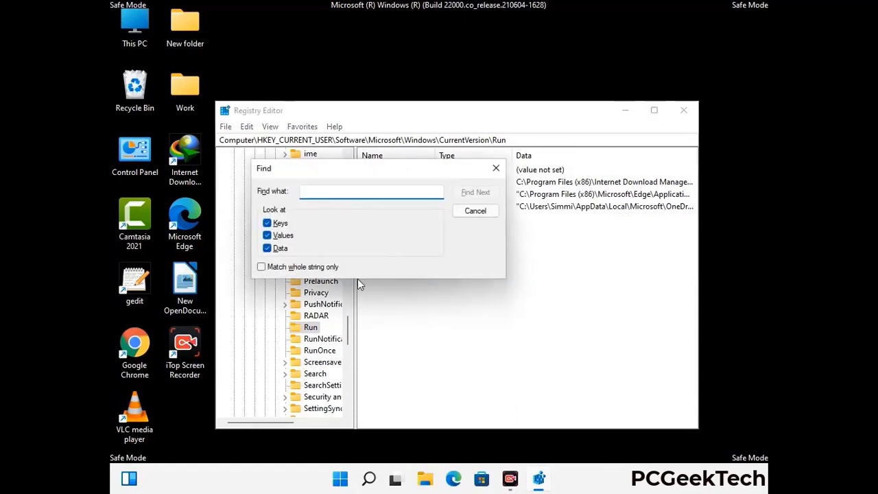
type("Vl")
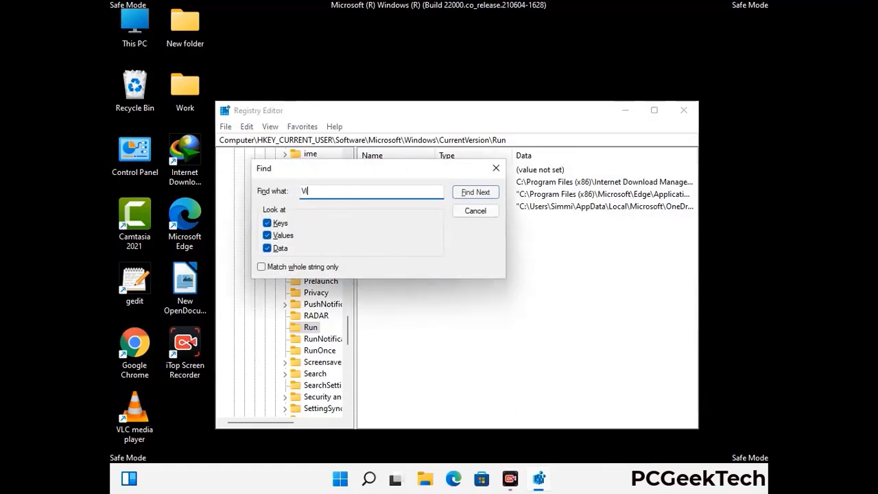
type("rus N")
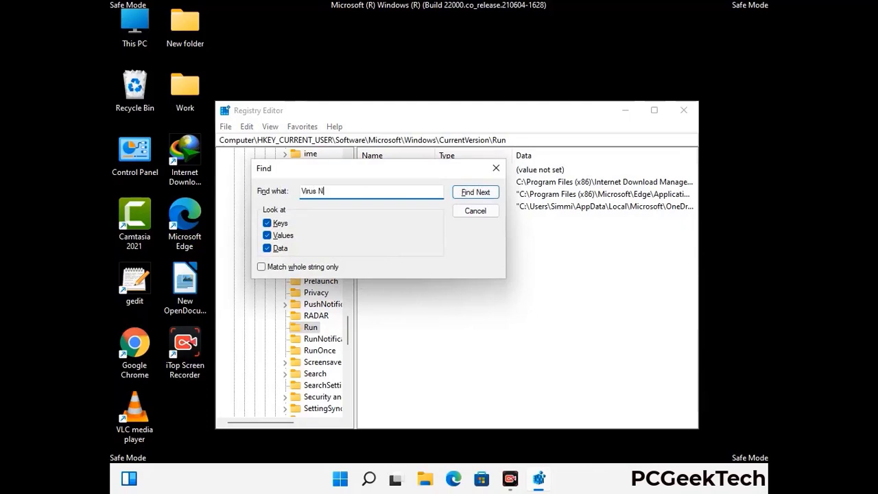
type("ame")
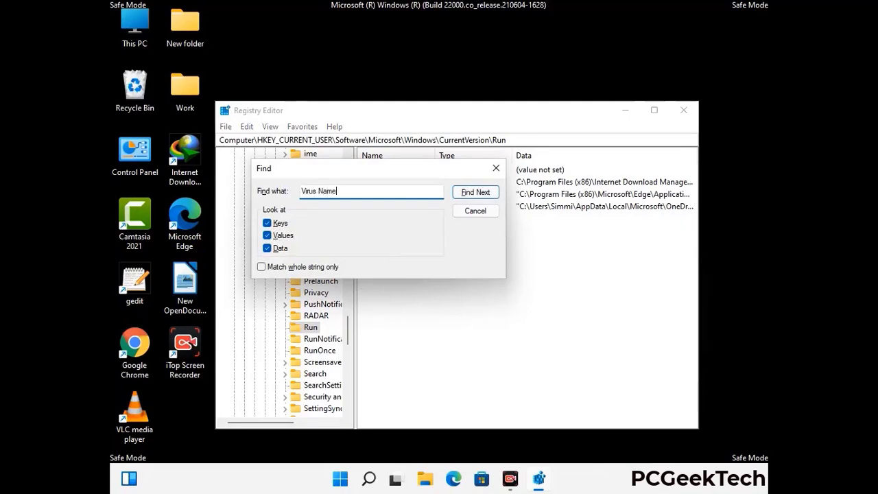
left_click(466, 196)
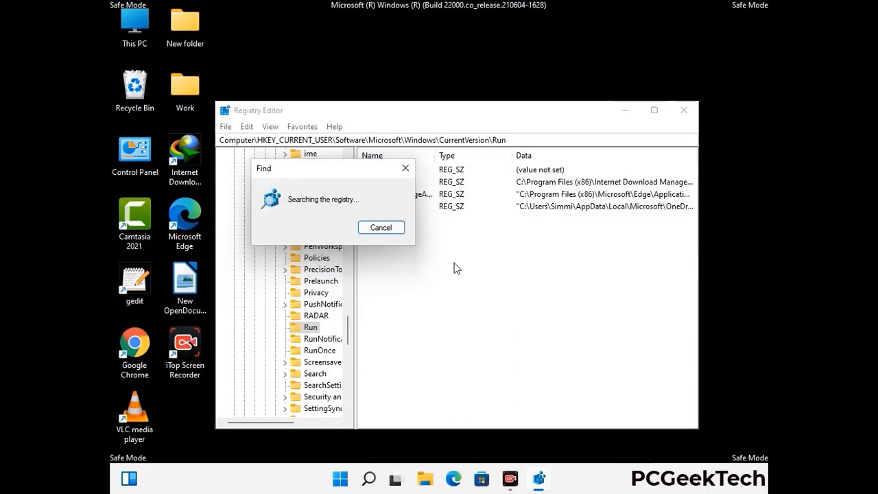
left_click(406, 169)
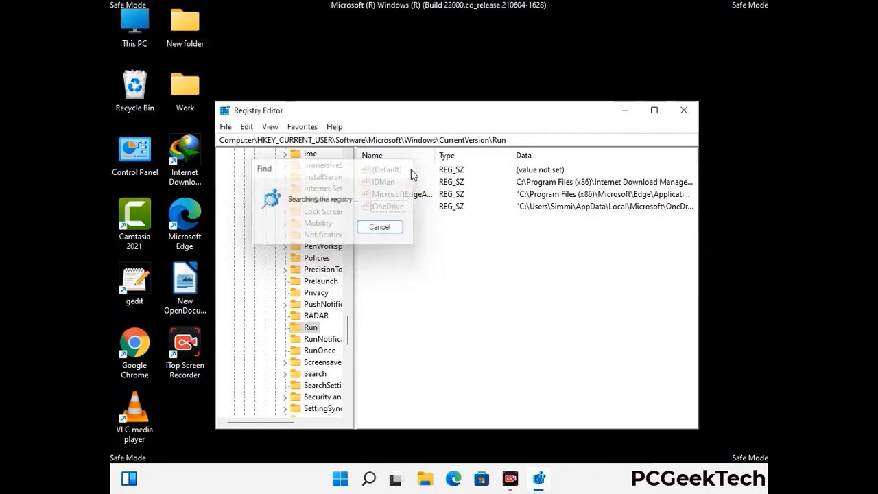
Close the Registry Editor and launch System Configuration by running the msconfig command
left_click(687, 115)
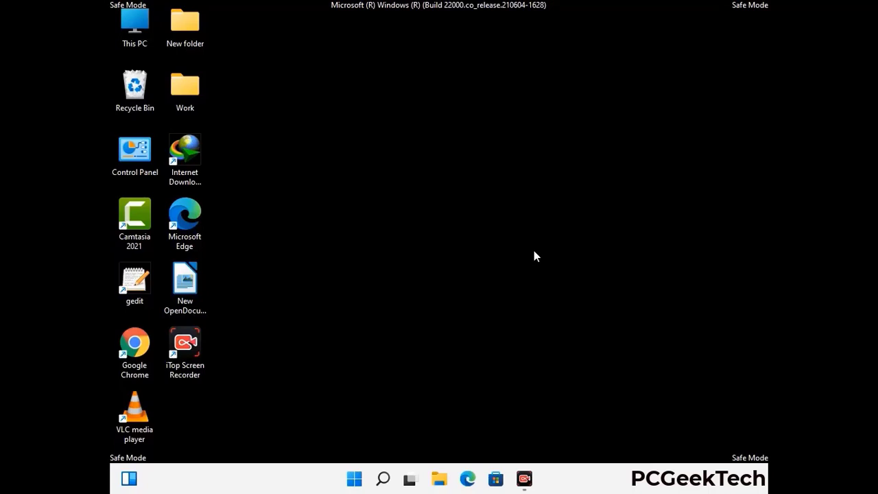
key("super+r")
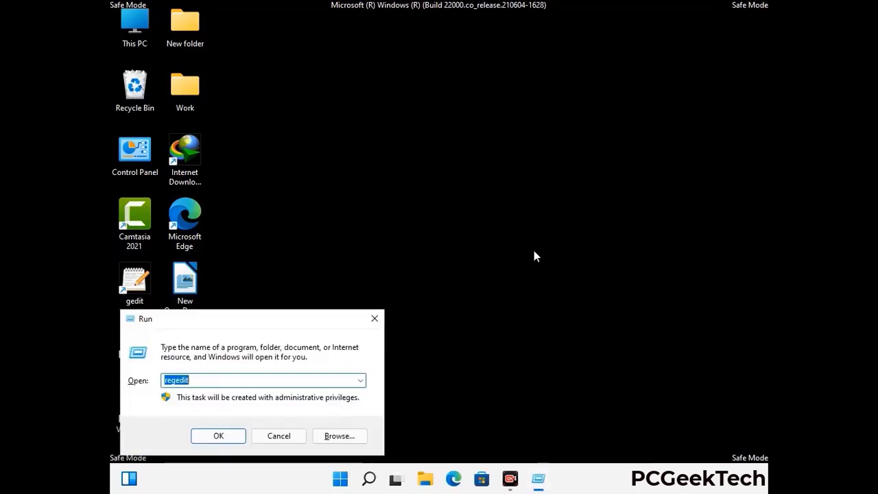
left_click_drag(255, 320, 449, 135)
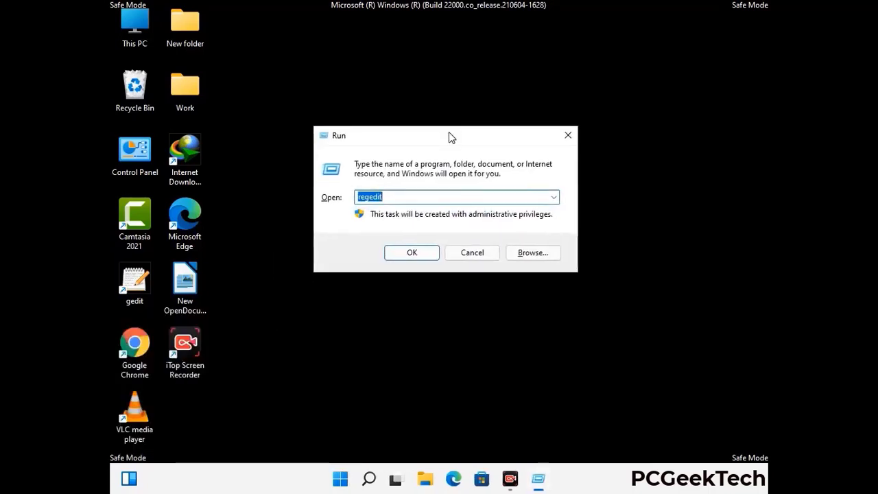
type("msconfig")
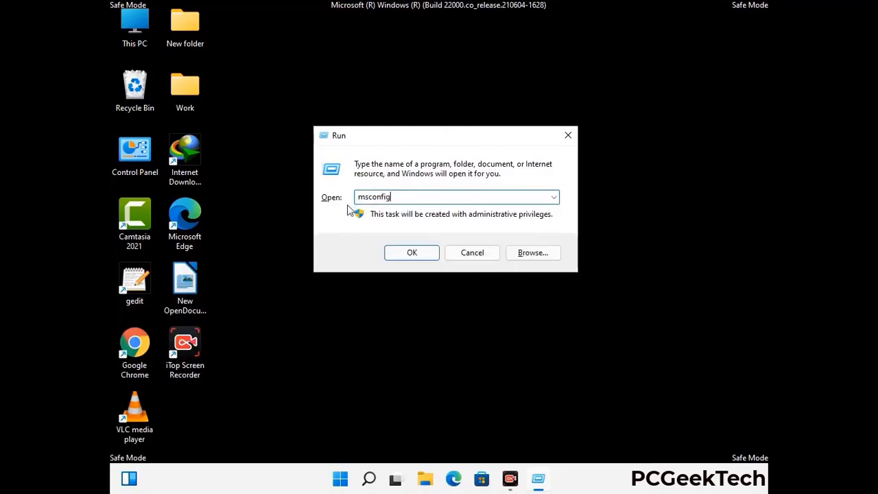
left_click(410, 253)
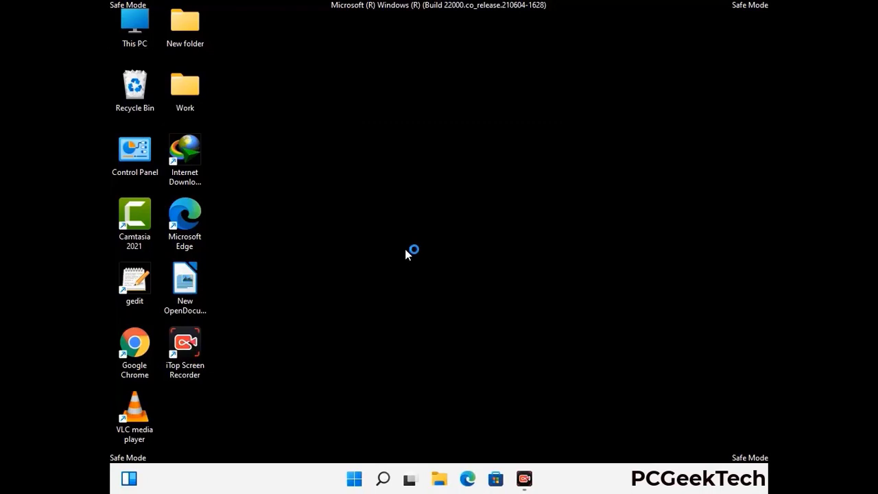
Turn off the Safe boot option in the boot settings for Windows 11
left_click(303, 139)
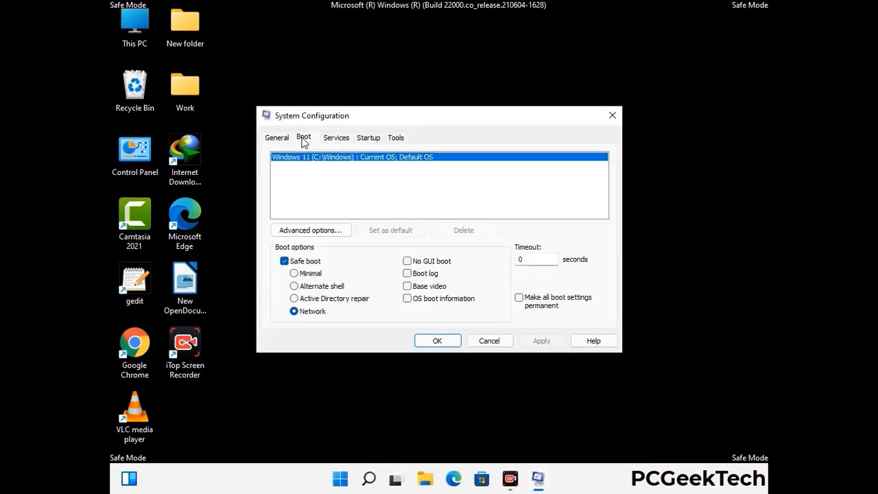
left_click(285, 263)
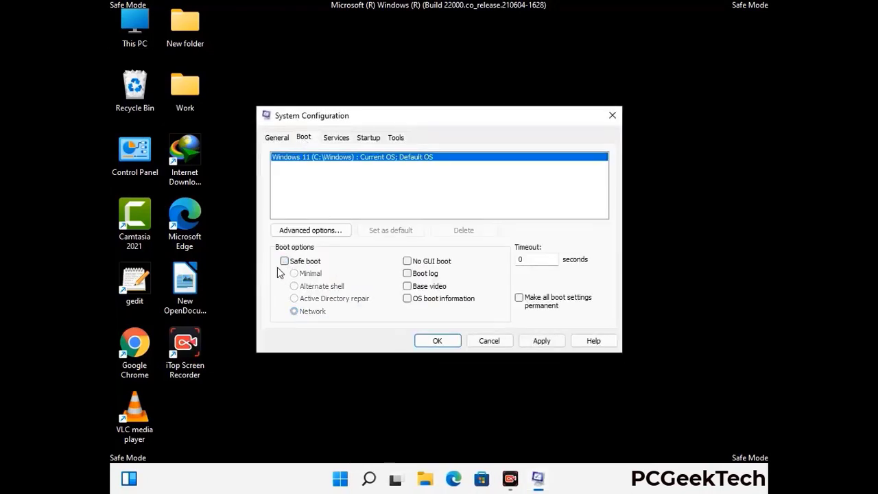